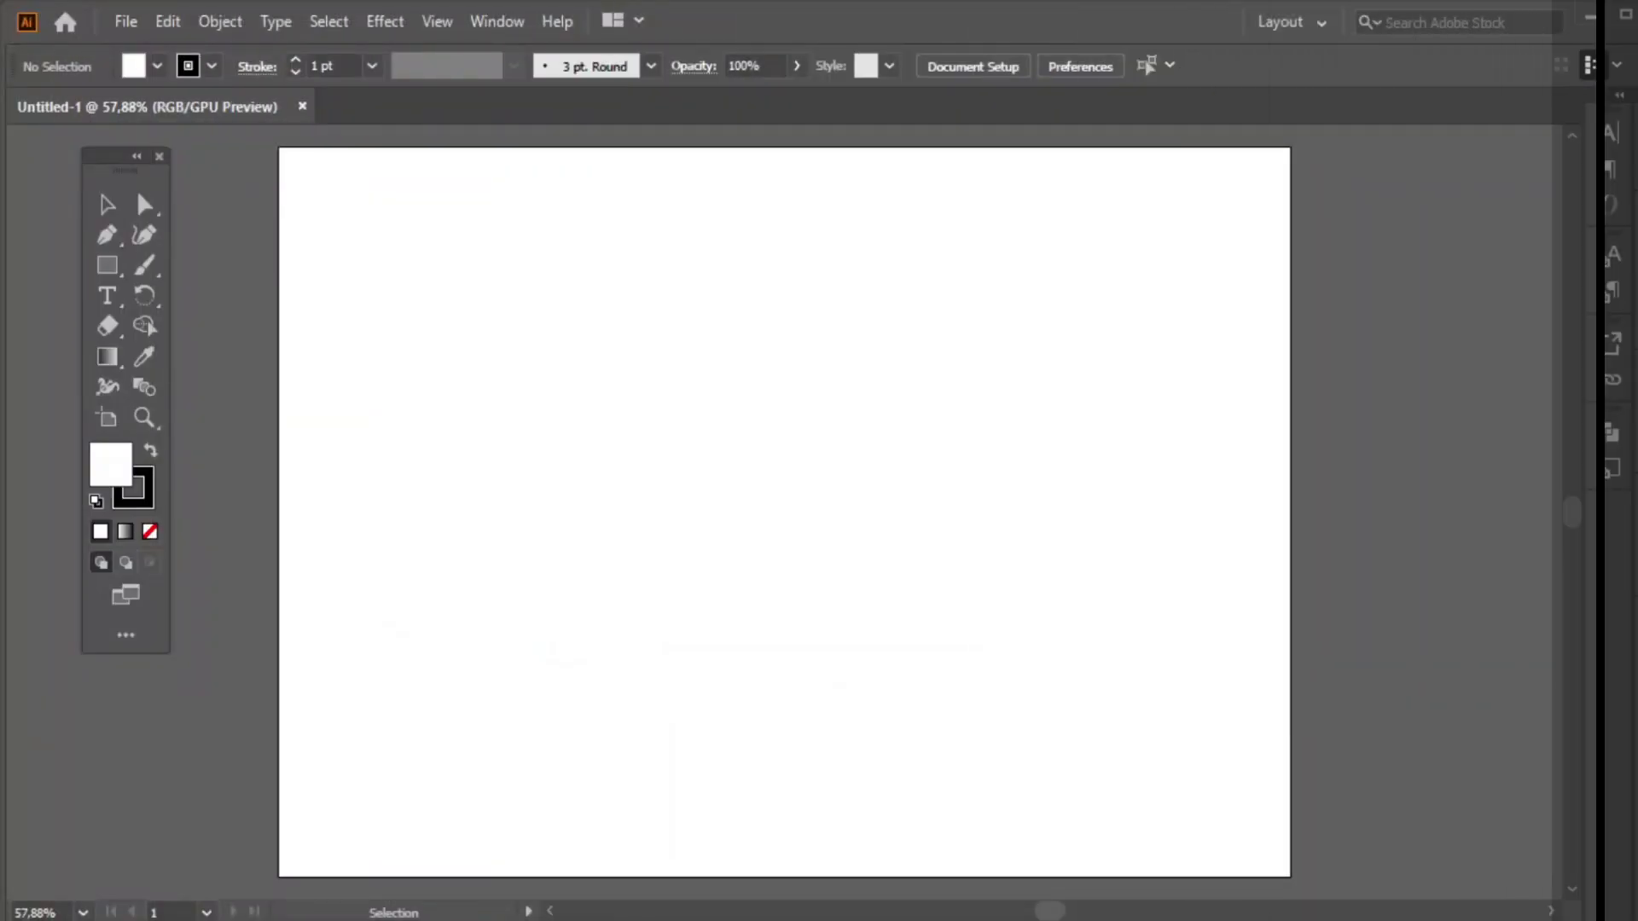
- Draw the head rectangle near page centre with a thick 10 pt Round brush stroke
click(99, 268)
mouse_move(597, 366)
mouse_down()
mouse_move(820, 531)
mouse_move(810, 547)
mouse_up()
click(653, 66)
click(472, 120)
- Taper the head's bottom corners inward, round all its corners, and thin the stroke to 0.5 pt
click(145, 205)
drag(614, 548, 635, 548)
drag(796, 533, 760, 494)
click(296, 72)
click(447, 269)
click(824, 443)
click(735, 345)
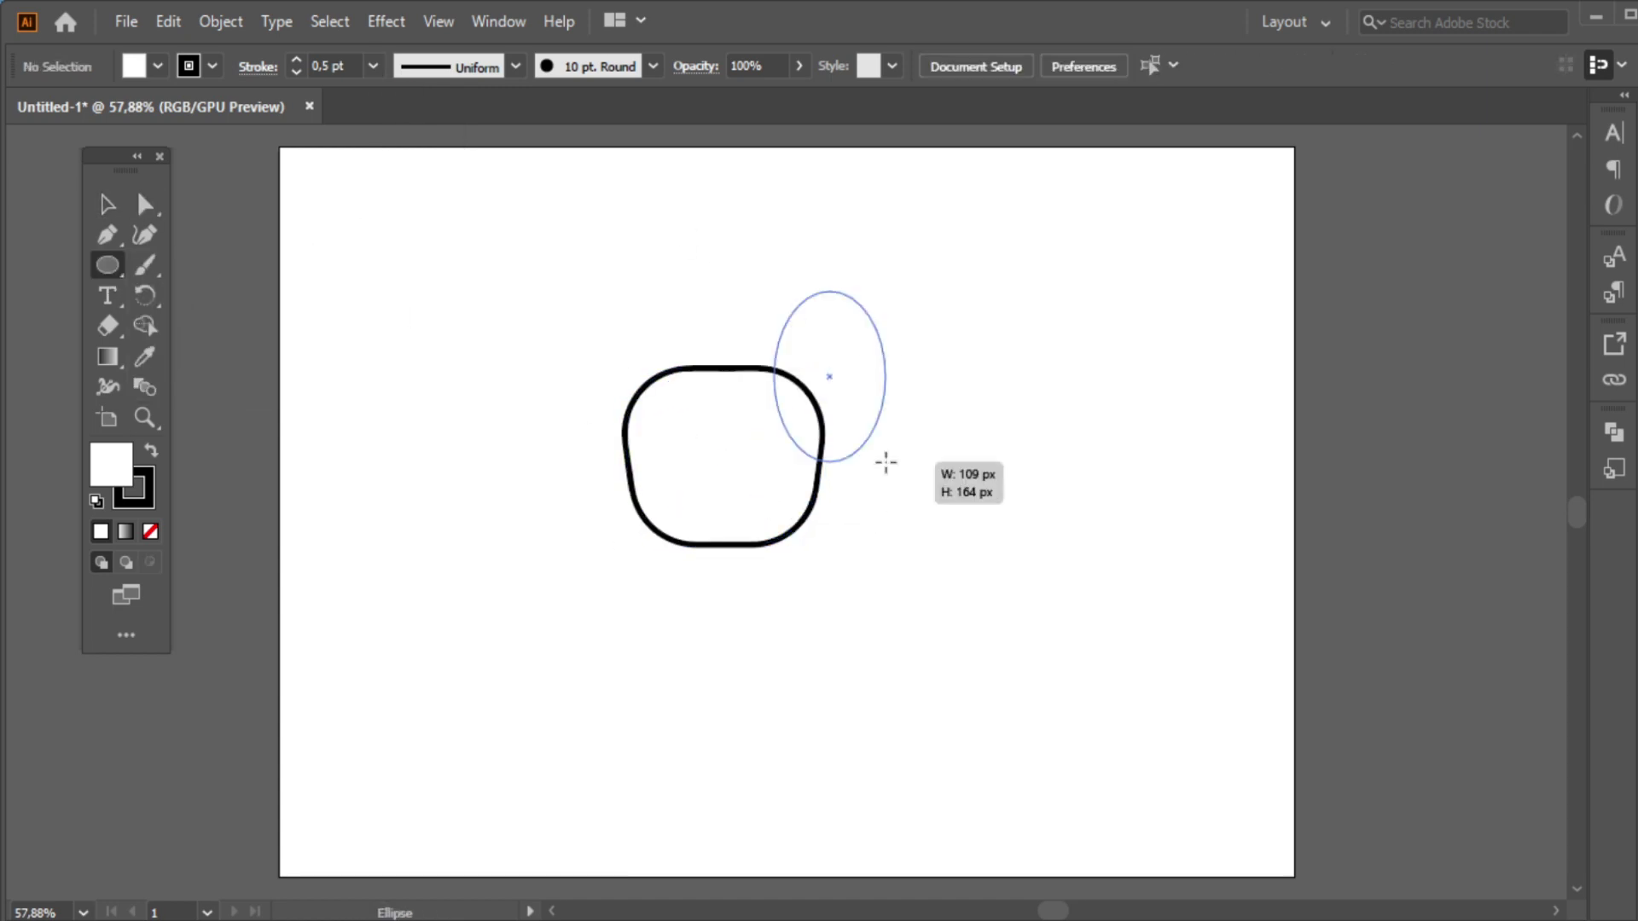
- Draw an ellipse above the head's top-right with the same thick round brush stroke
drag(886, 463, 807, 297)
key(v)
click(372, 66)
click(380, 116)
click(912, 230)
- Draw a second circle overlapping the thick one, offset it left, and select both circles
drag(722, 251, 862, 378)
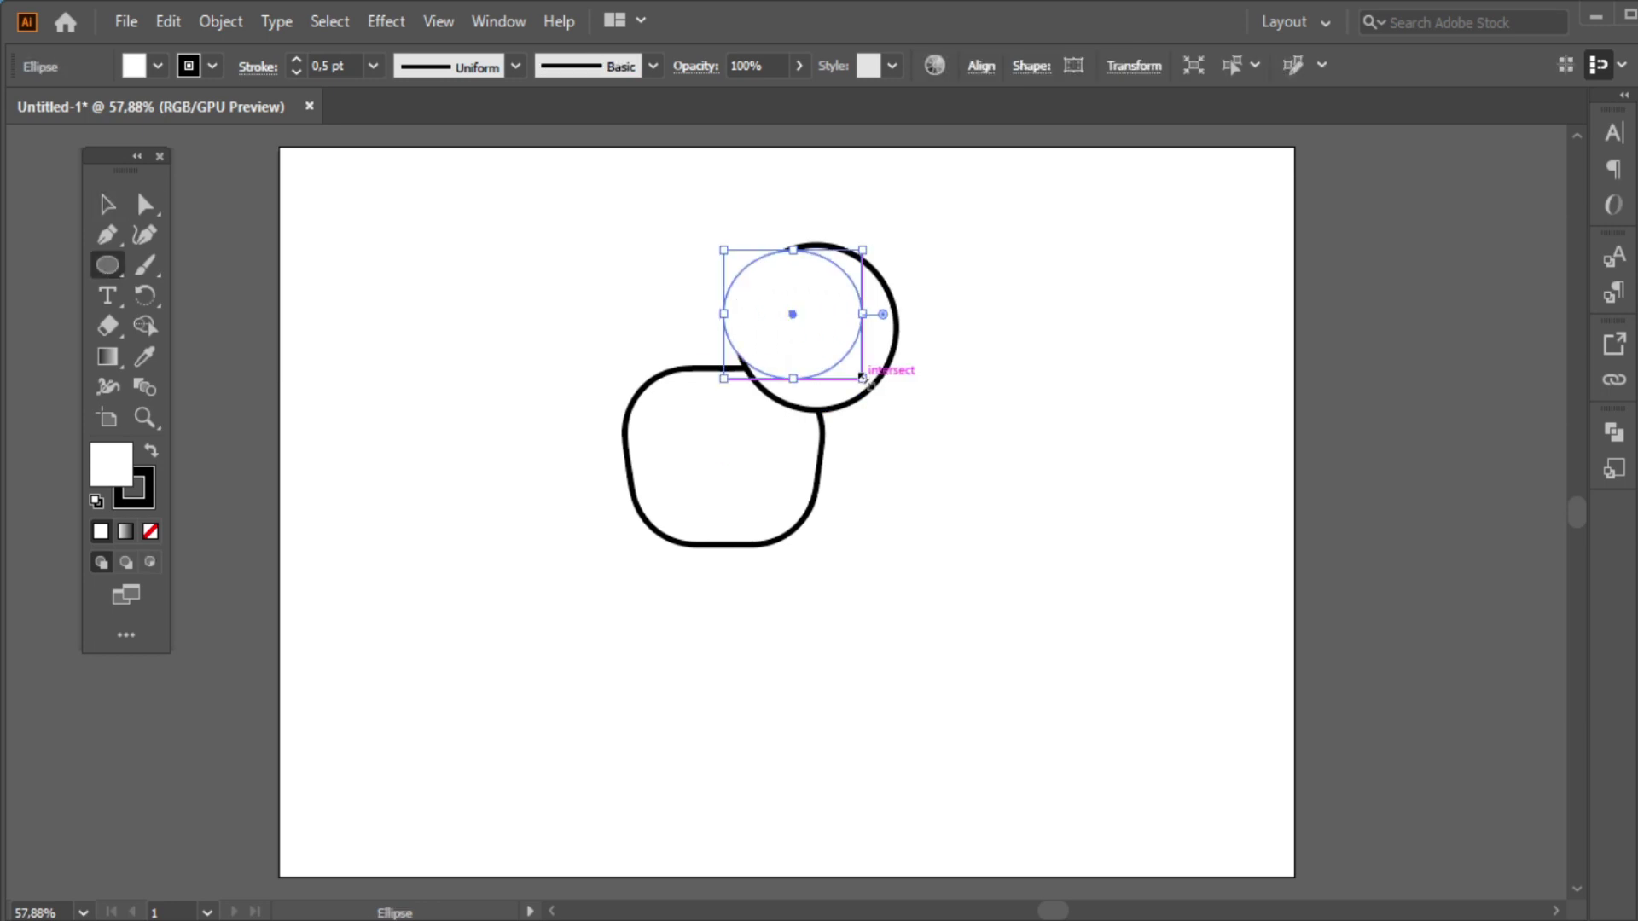
key(ctrl+z)
drag(702, 209, 896, 402)
key(v)
mouse_move(776, 302)
mouse_down()
mouse_move(748, 293)
mouse_move(858, 314)
mouse_move(727, 319)
mouse_up()
key(ctrl+shift+a)
click(751, 288)
shift+click(883, 247)
key(shift+ctrl+F9)
- Subtract the front circle to leave a crescent horn, then add a mirrored copy for the other side
click(1371, 488)
right_click(749, 322)
click(1035, 815)
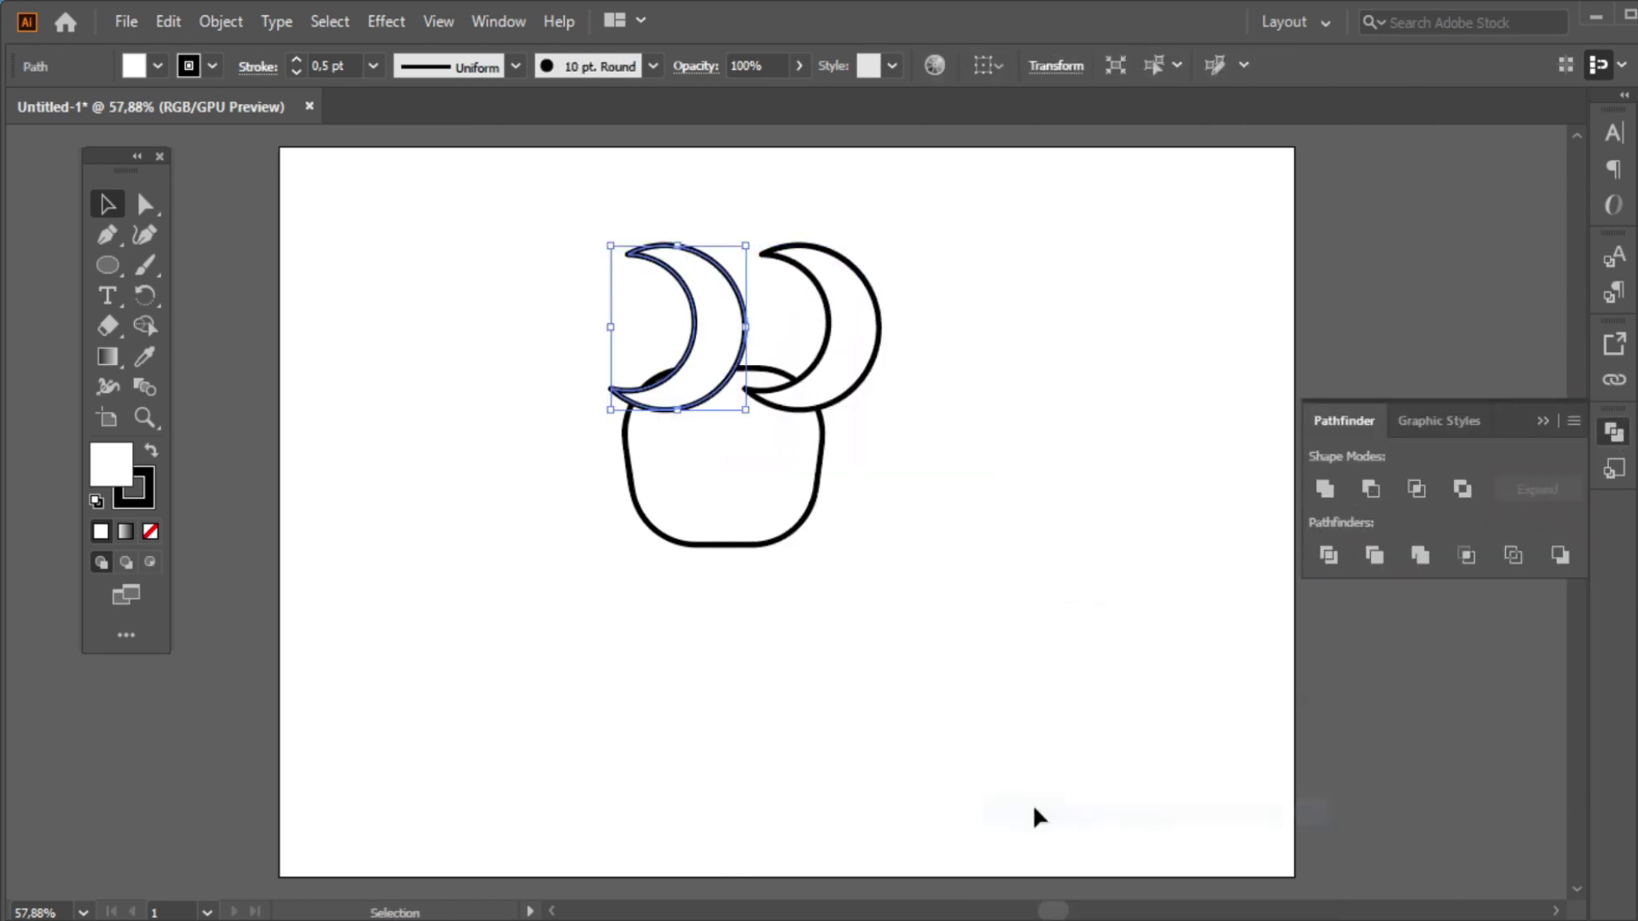
click(1261, 524)
click(980, 67)
click(467, 206)
- Merge the right and left horns with the head into one outline using Shape Builder
drag(467, 206, 905, 563)
click(145, 326)
drag(851, 303, 751, 427)
key(v)
click(1053, 410)
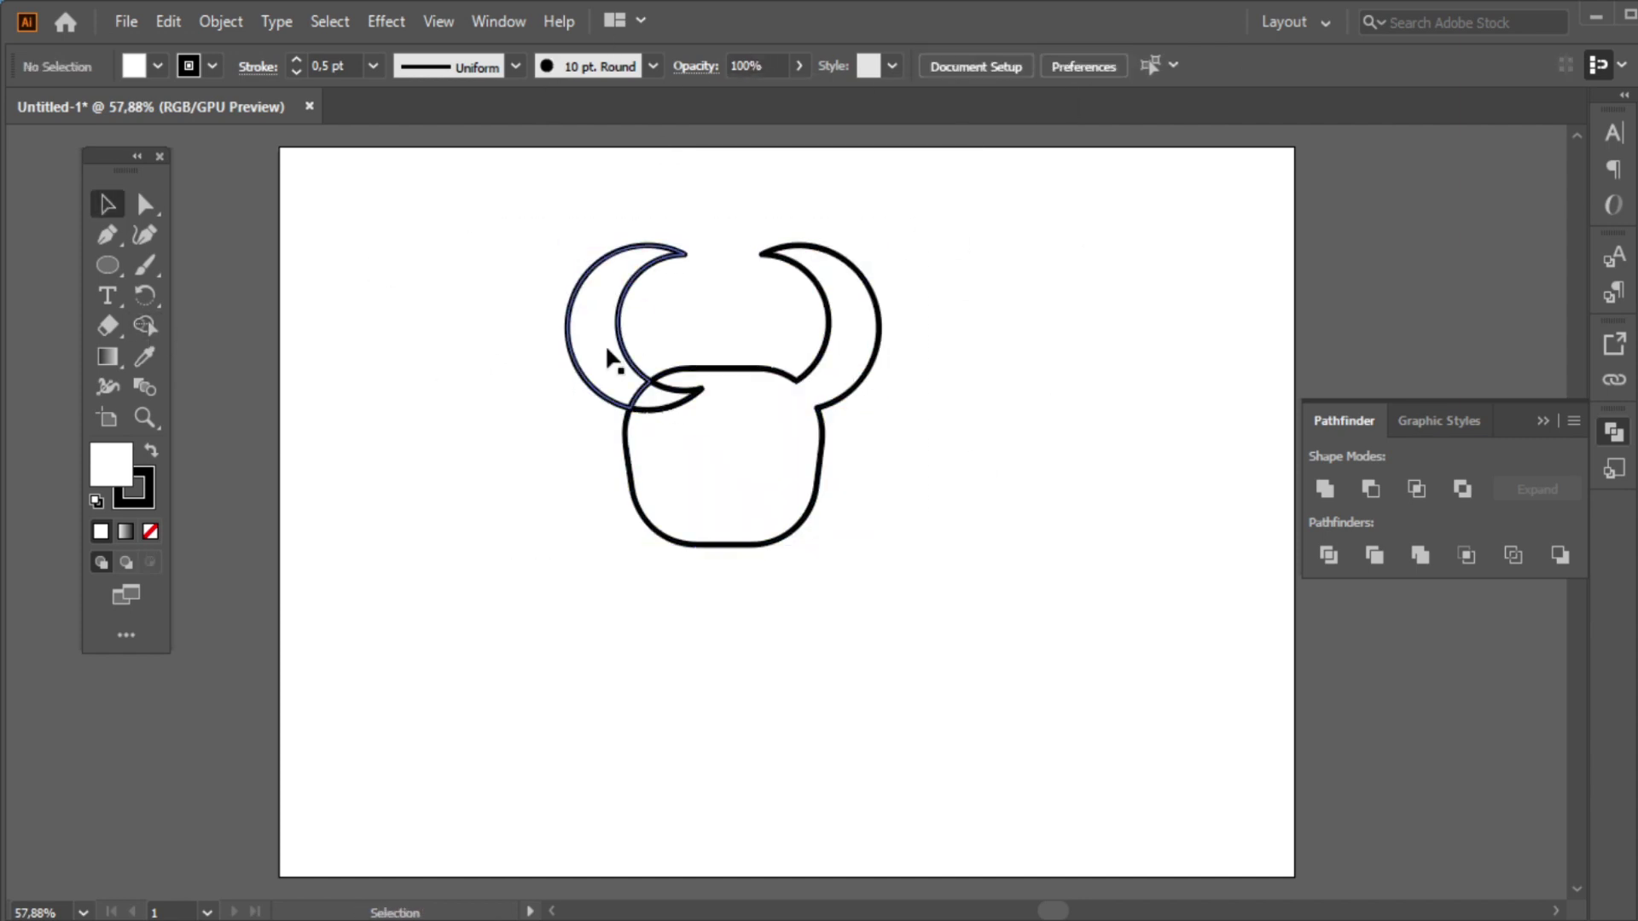
key(ctrl+a)
key(shift+m)
drag(582, 323, 674, 444)
- Round the inner corner where the horn meets the head
key(a)
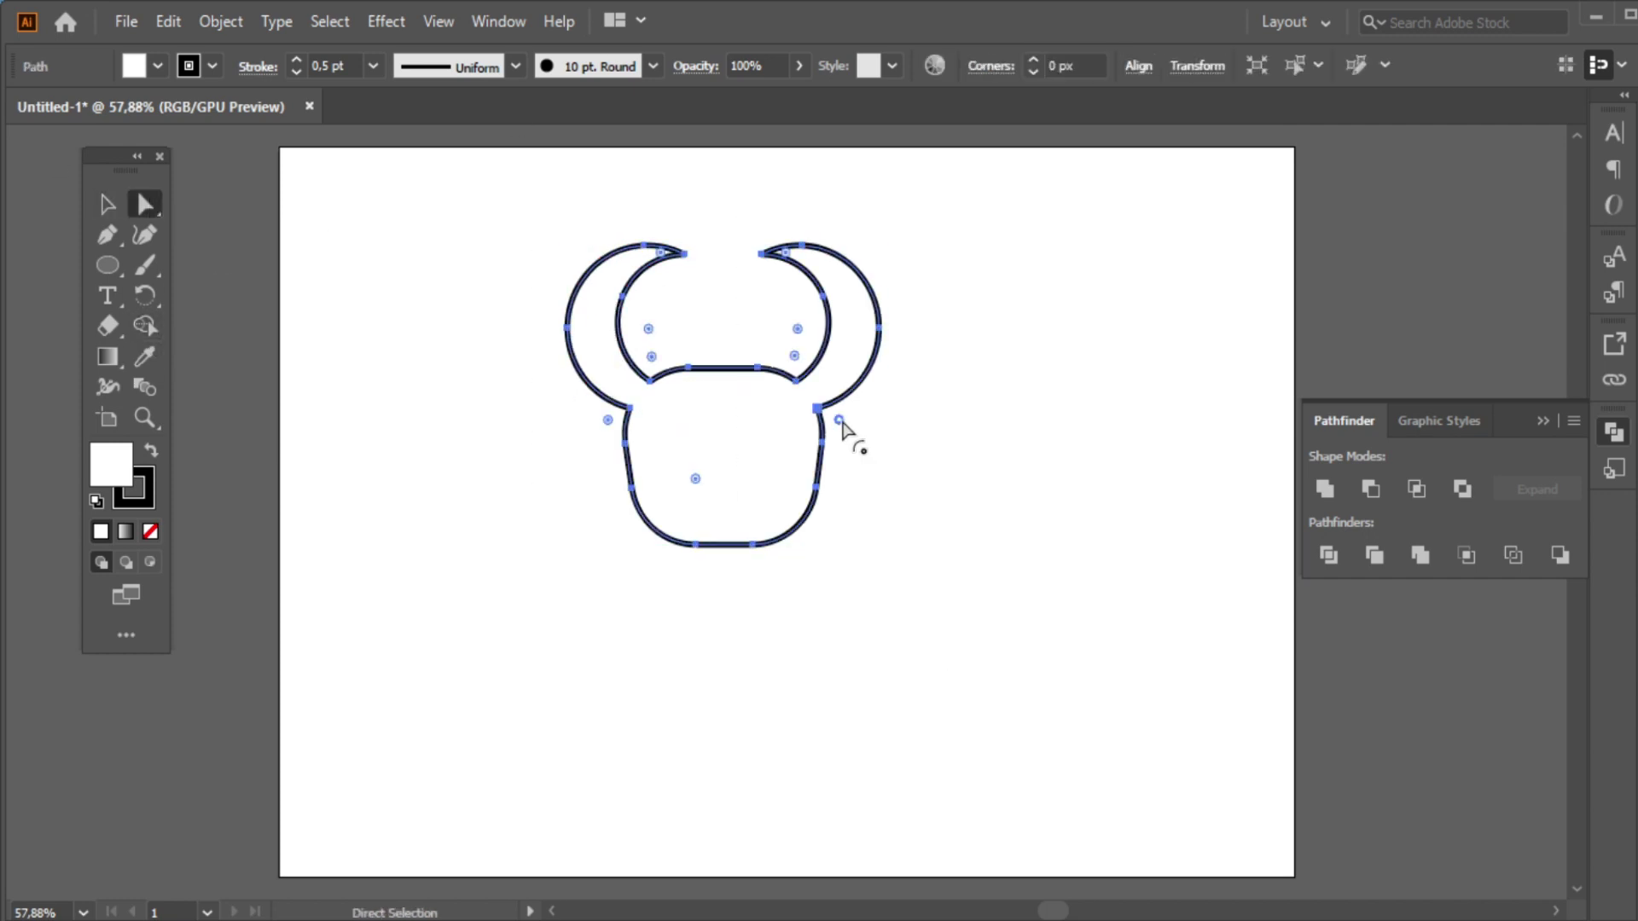
key(v)
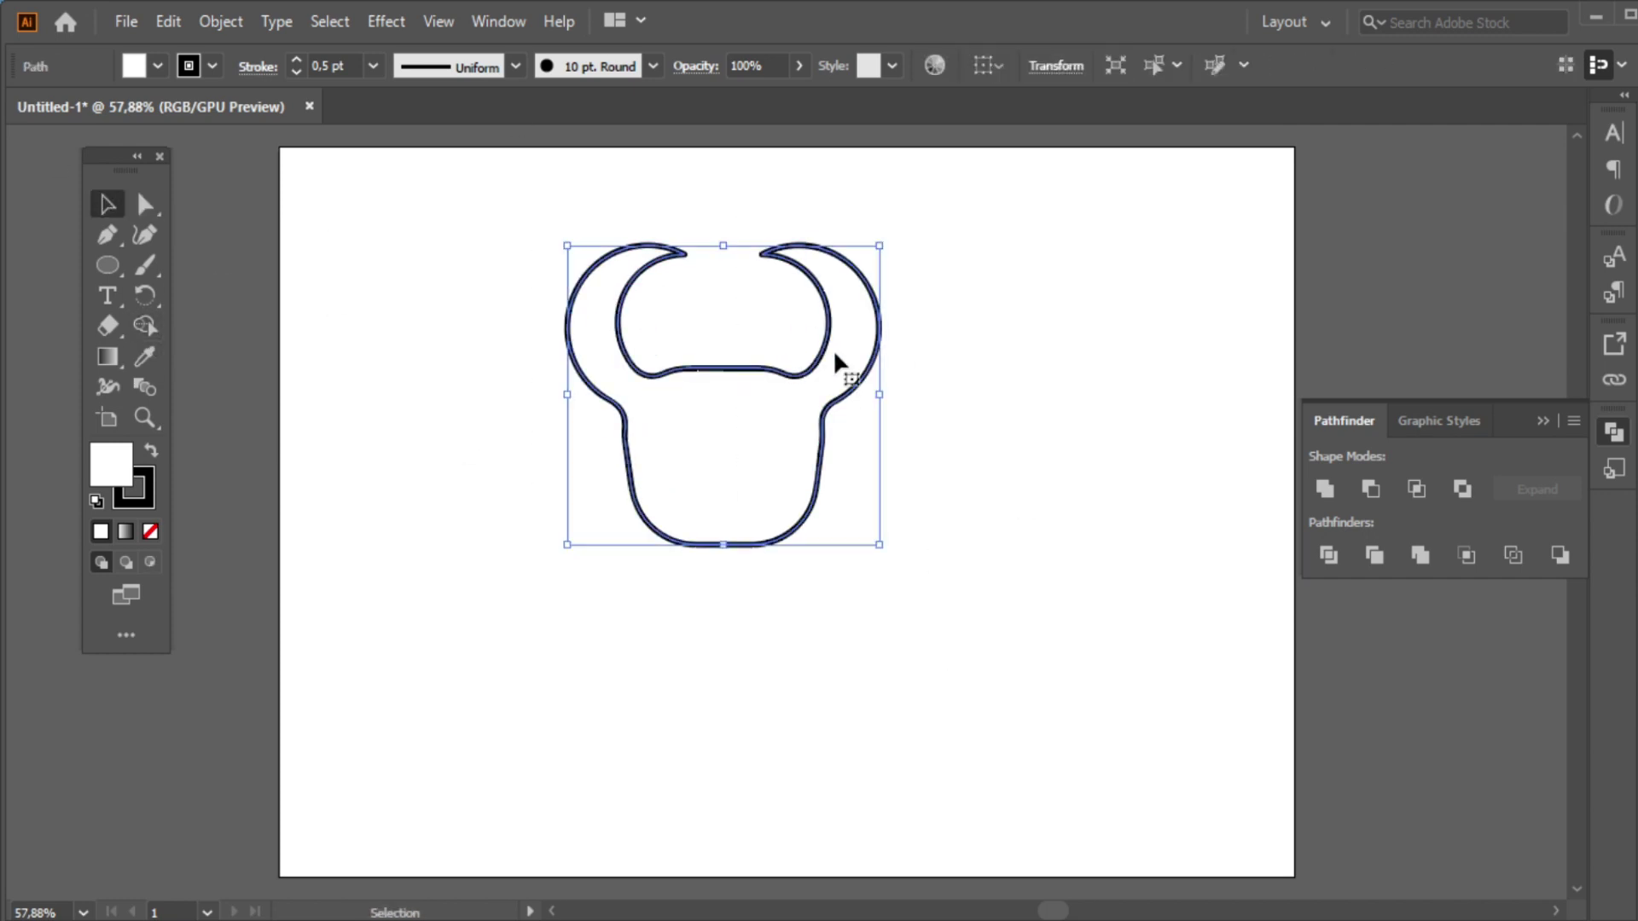
key(a)
drag(794, 353, 778, 338)
- Pull a small spike out of the left horn tip and copy it onto the right horn tip
key(v)
key(a)
click(1098, 380)
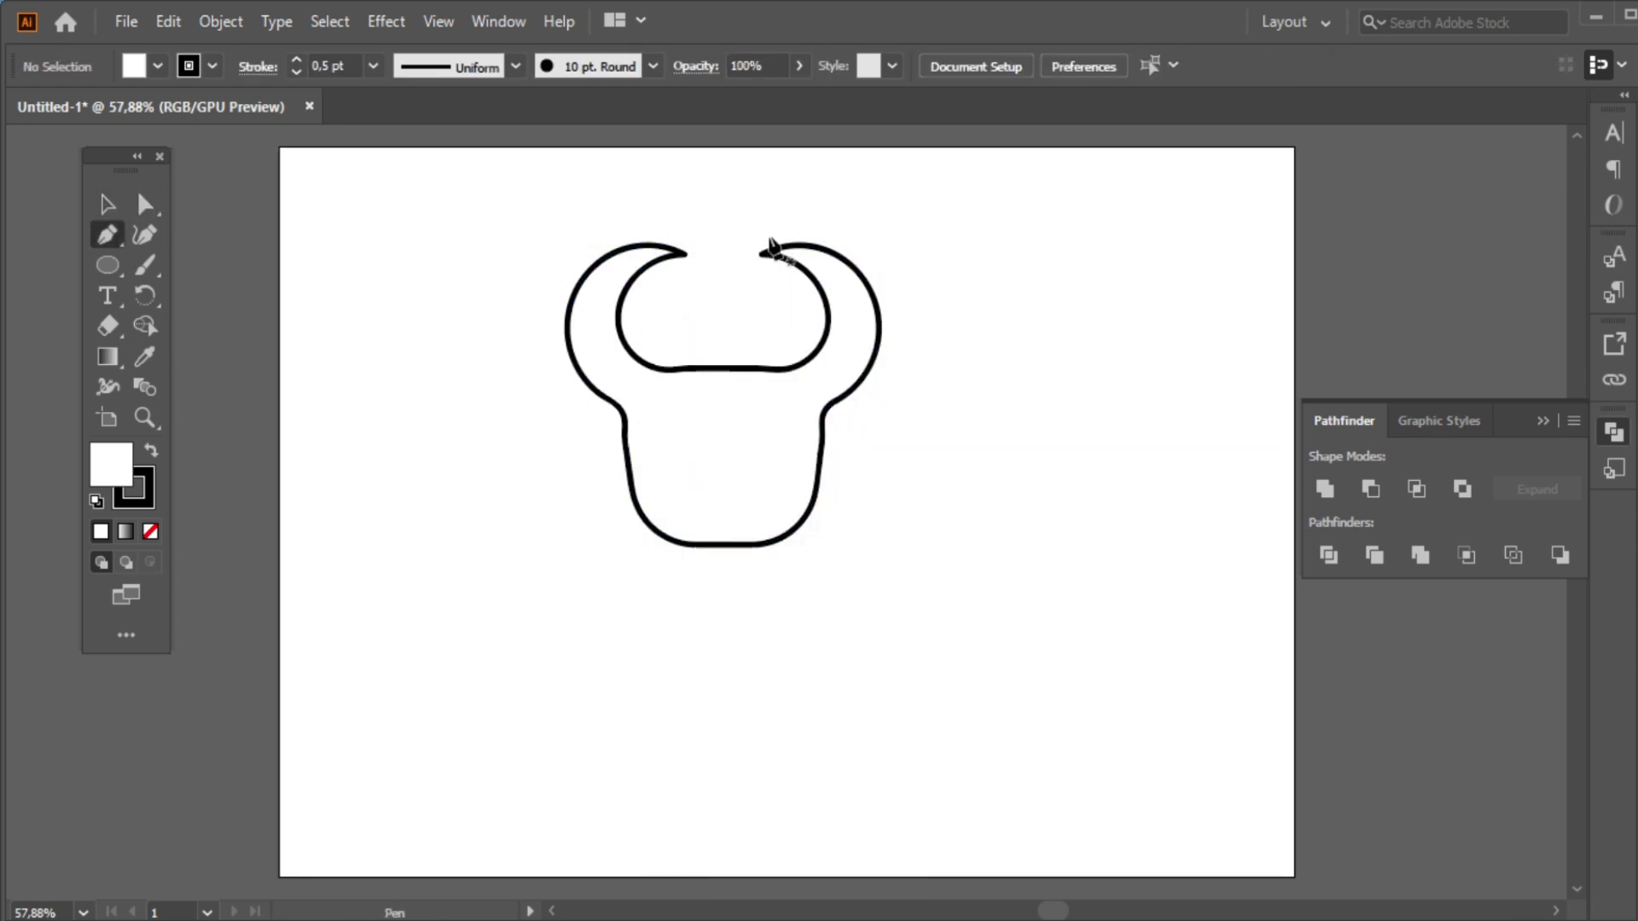
ctrl+click(665, 283)
key(v)
drag(664, 282, 658, 247)
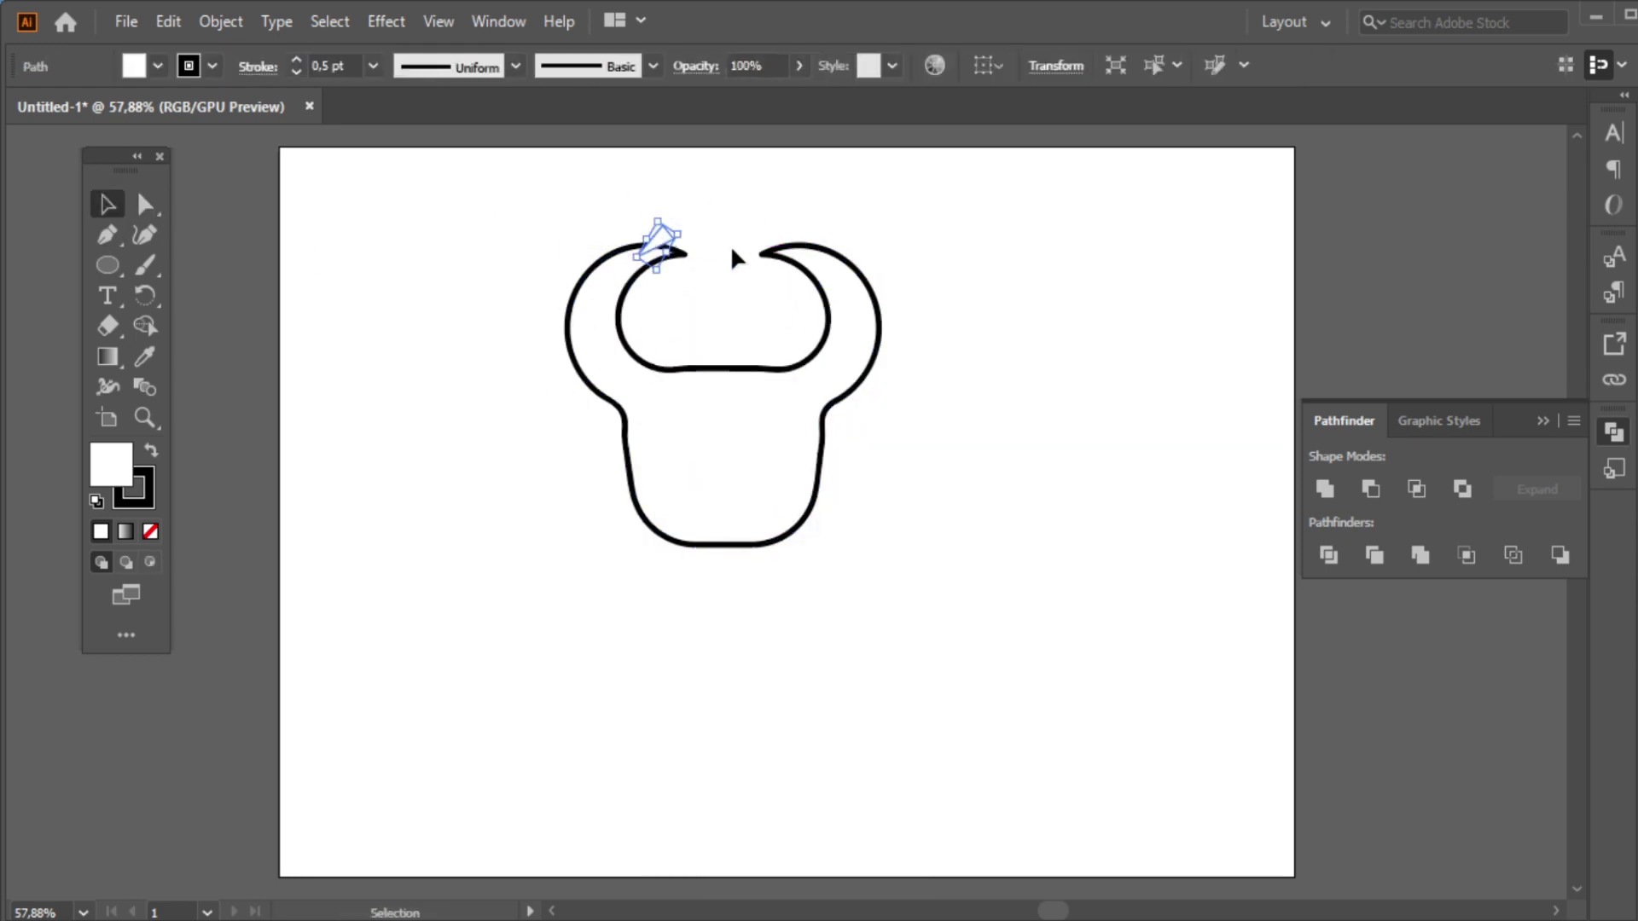
drag(826, 250, 807, 243)
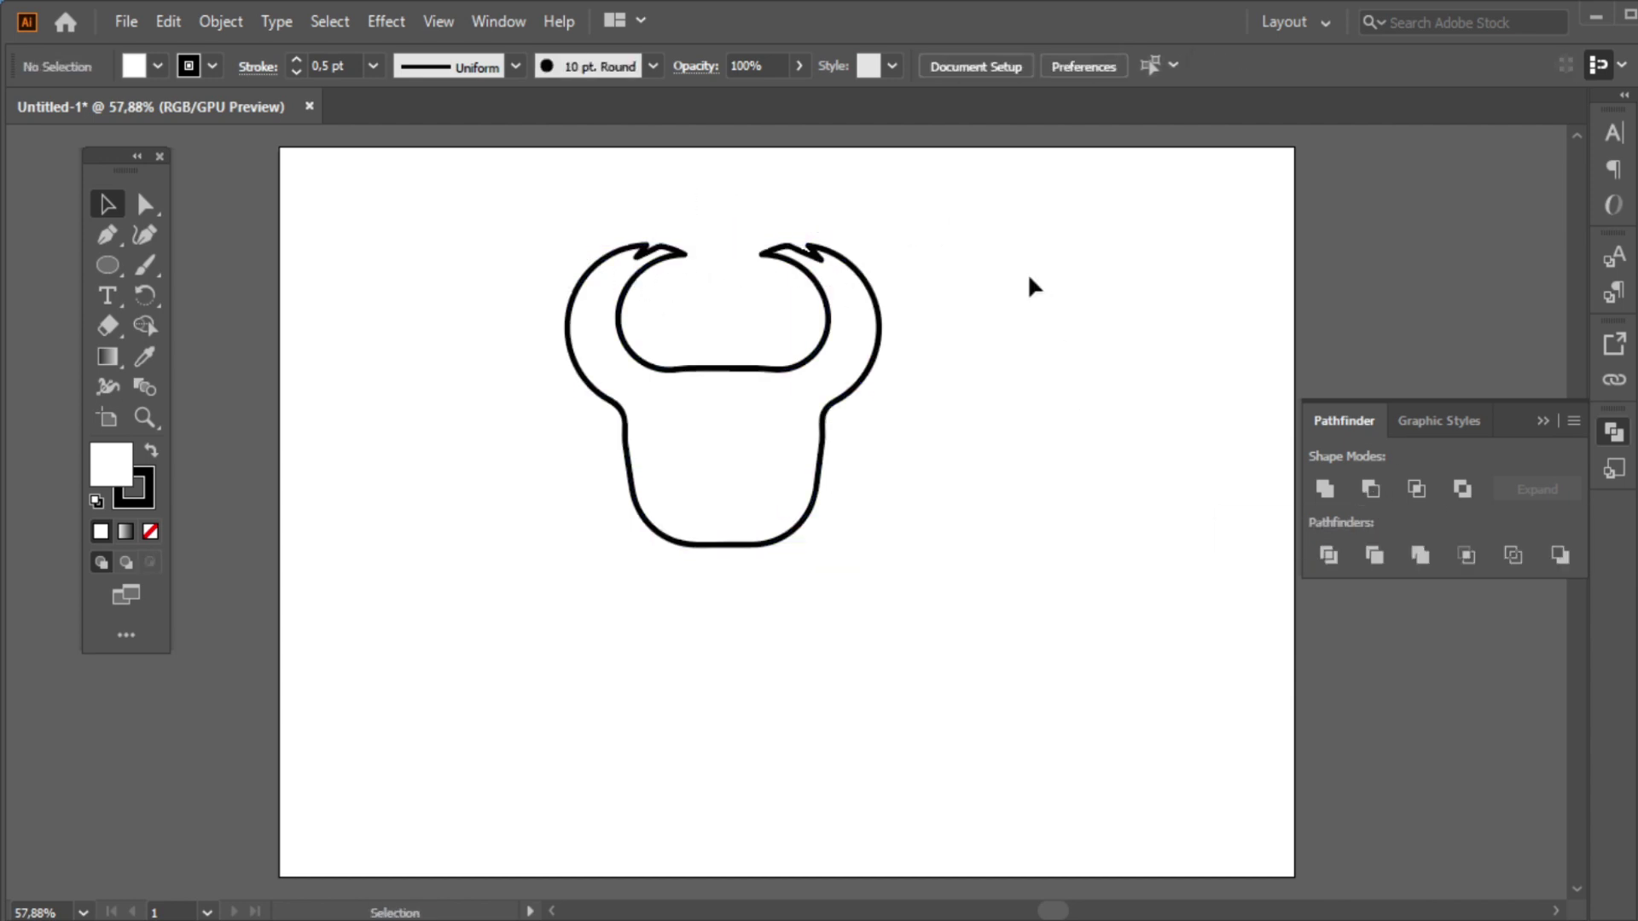
- Select the whole mask outline in preparation for an offset path
key(a)
click(669, 317)
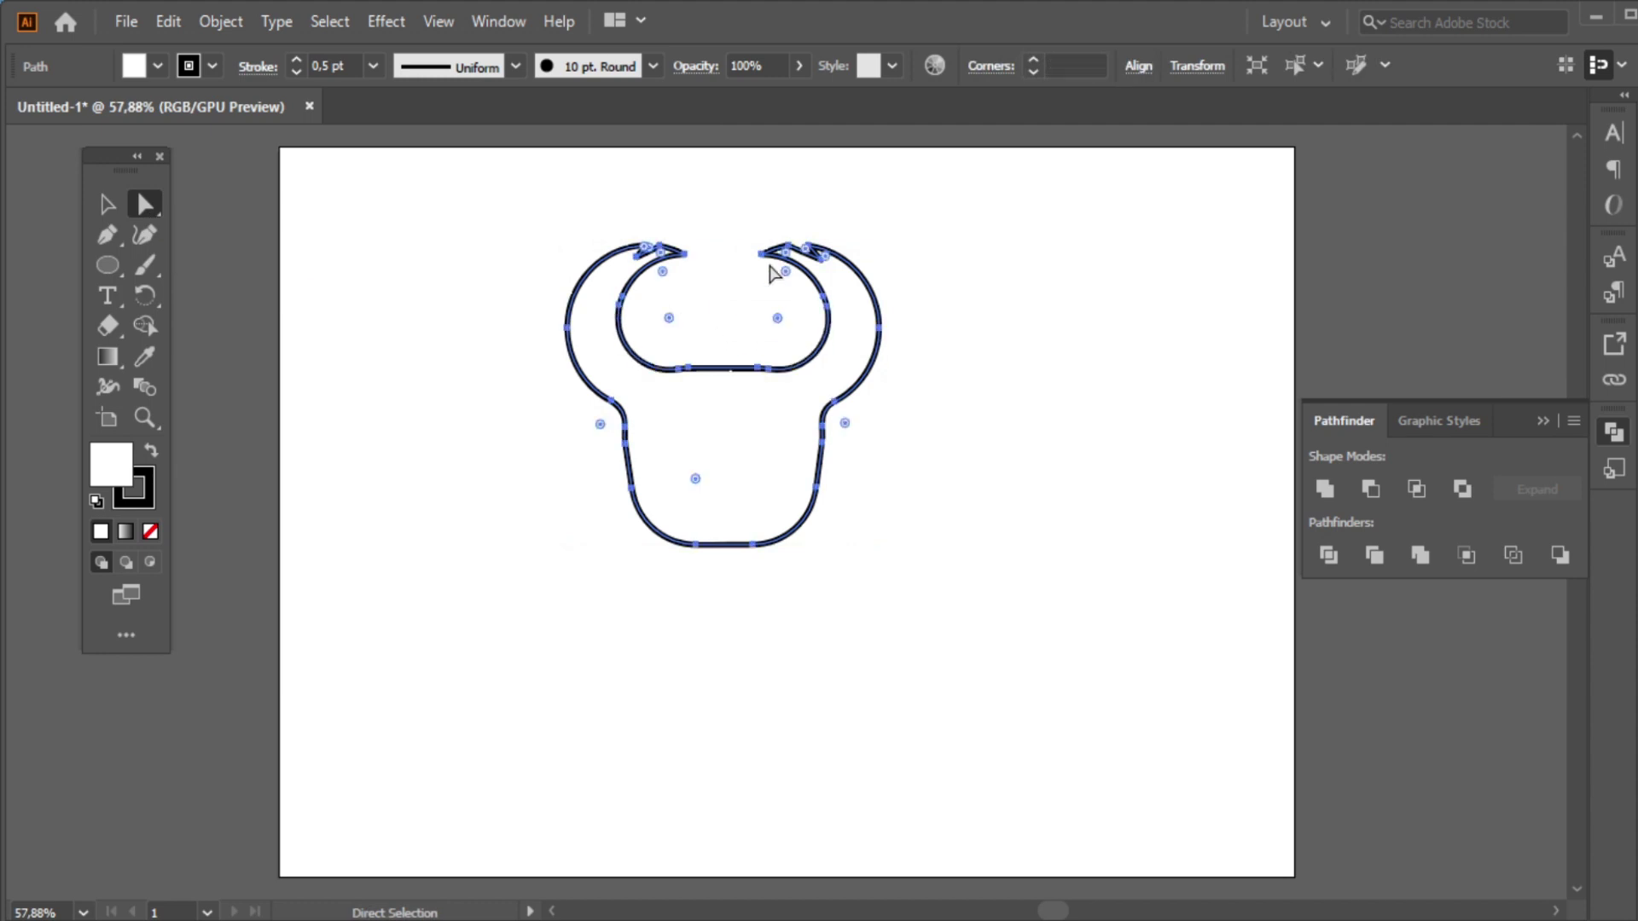
key(v)
click(483, 245)
key(ctrl+a)
click(220, 21)
- Create a -10 px inset of the outline, filled #F2F2F2 with no stroke
click(648, 671)
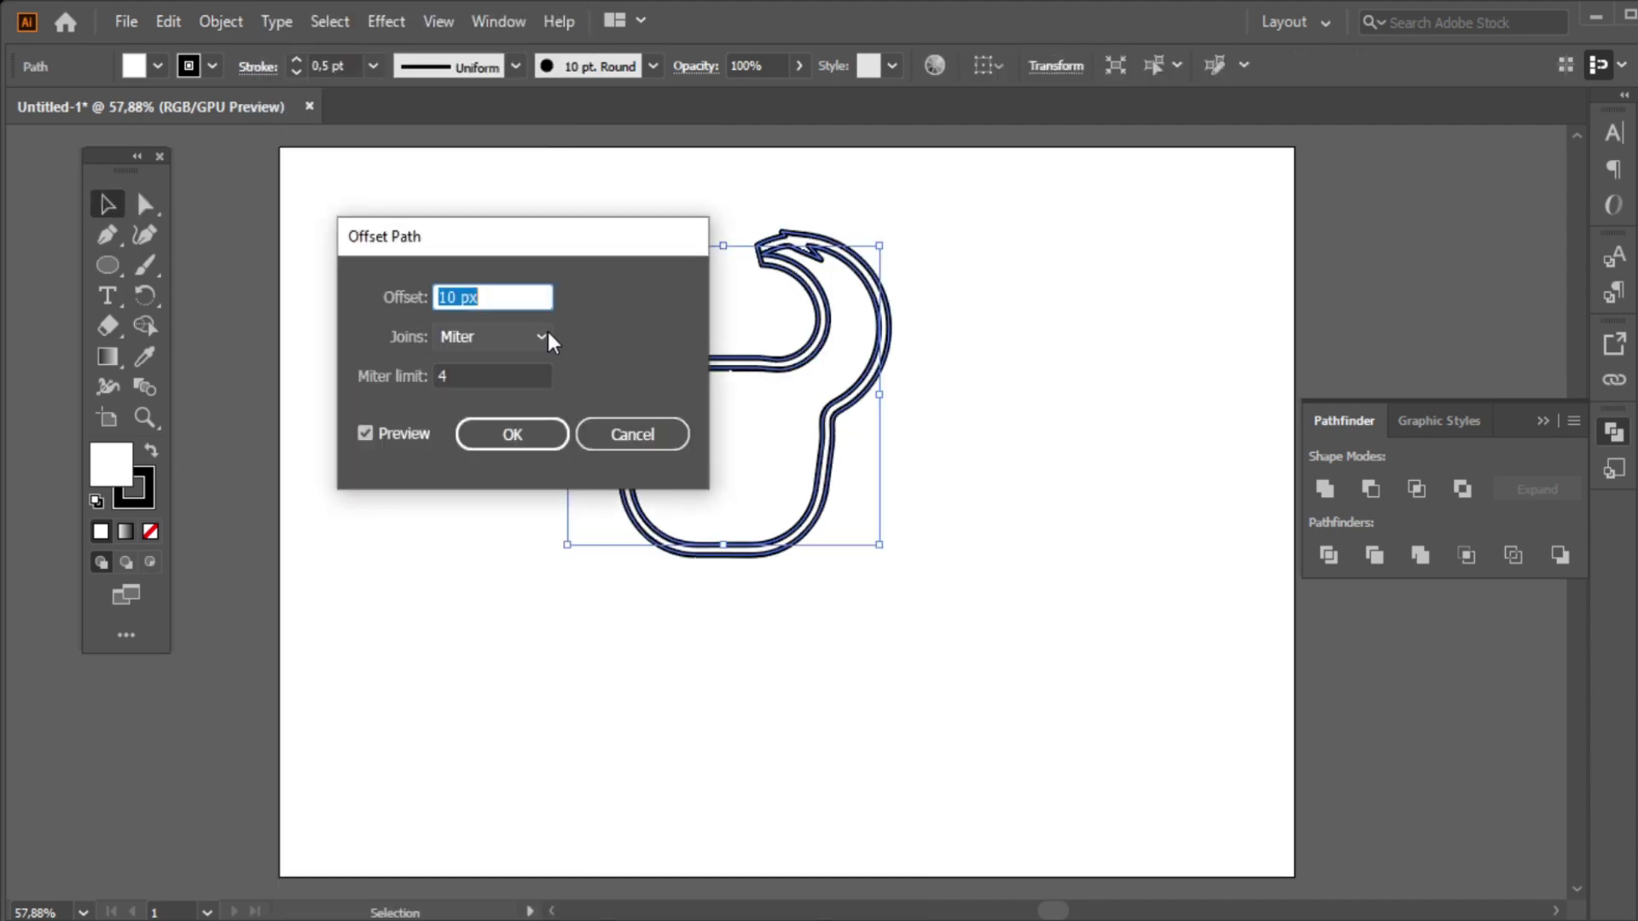
text(10)
click(512, 434)
click(187, 65)
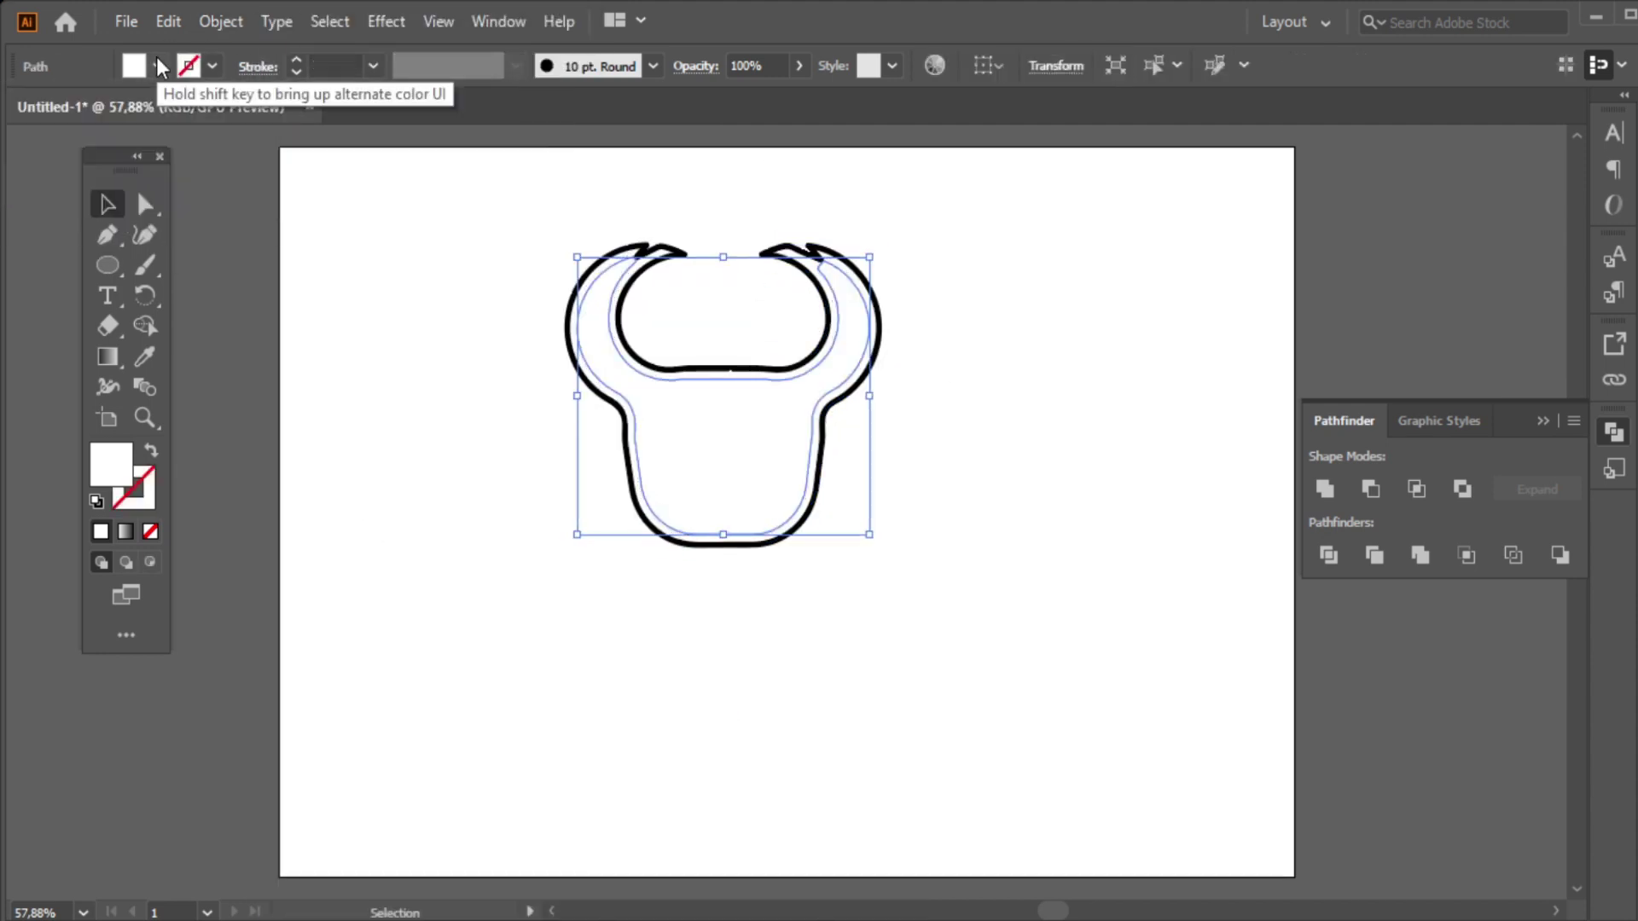
key(ctrl+shift+a)
click(819, 385)
key(Return)
click(1169, 269)
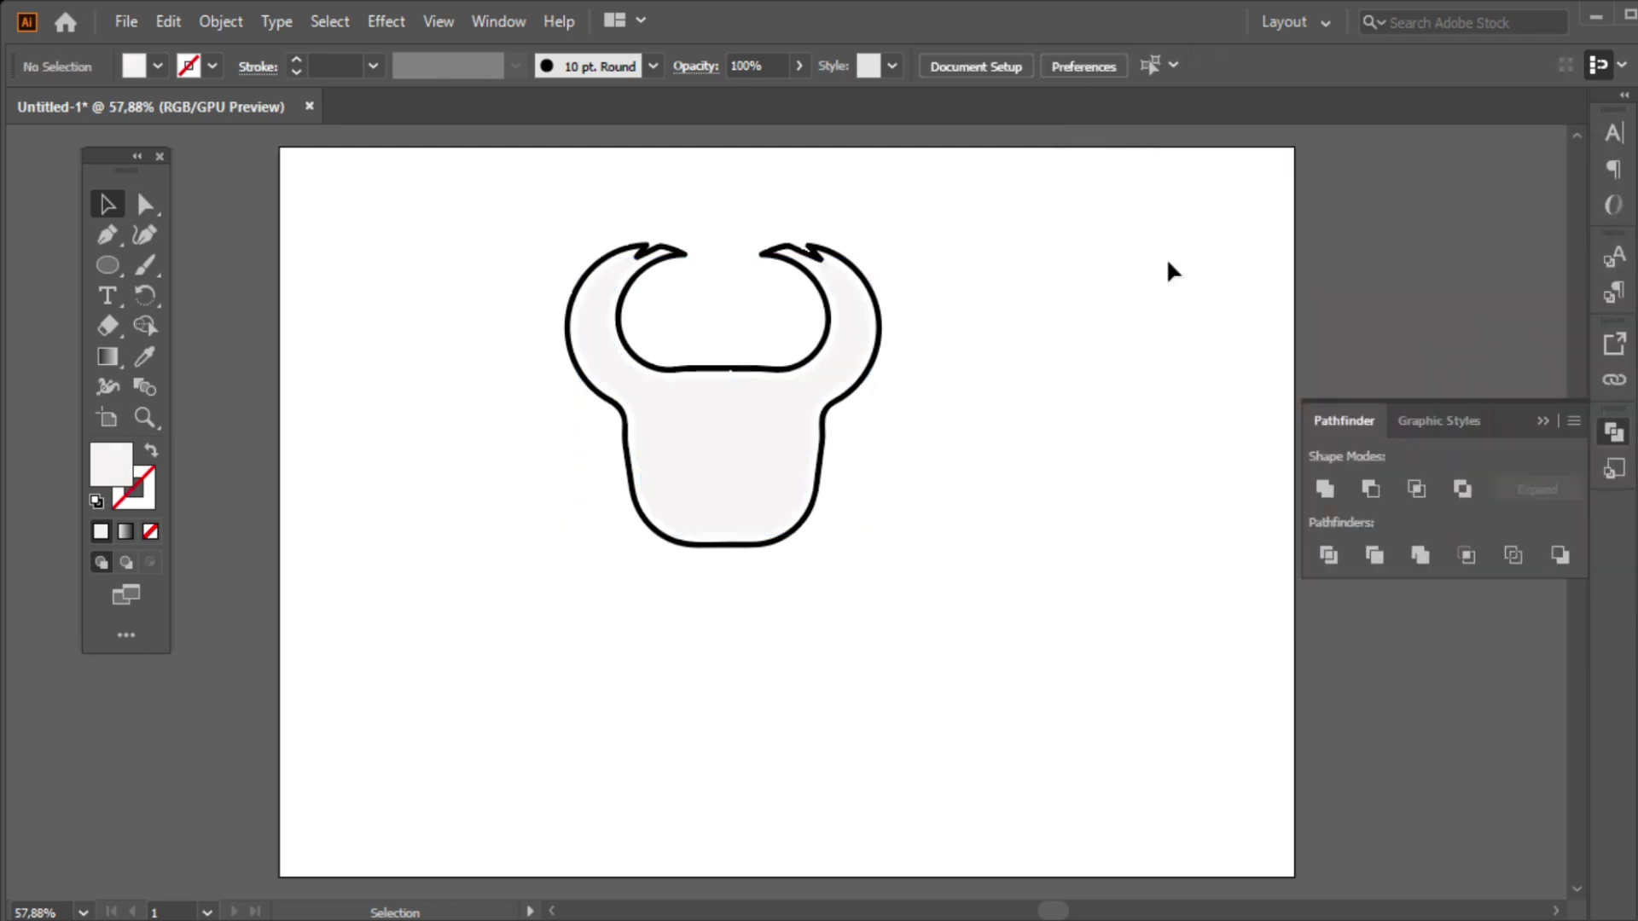
- Draw a black circular left eye and place a copy as the right eye
click(158, 66)
mouse_move(651, 457)
mouse_down()
mouse_move(701, 500)
mouse_move(772, 490)
mouse_up()
click(62, 102)
click(107, 204)
click(514, 287)
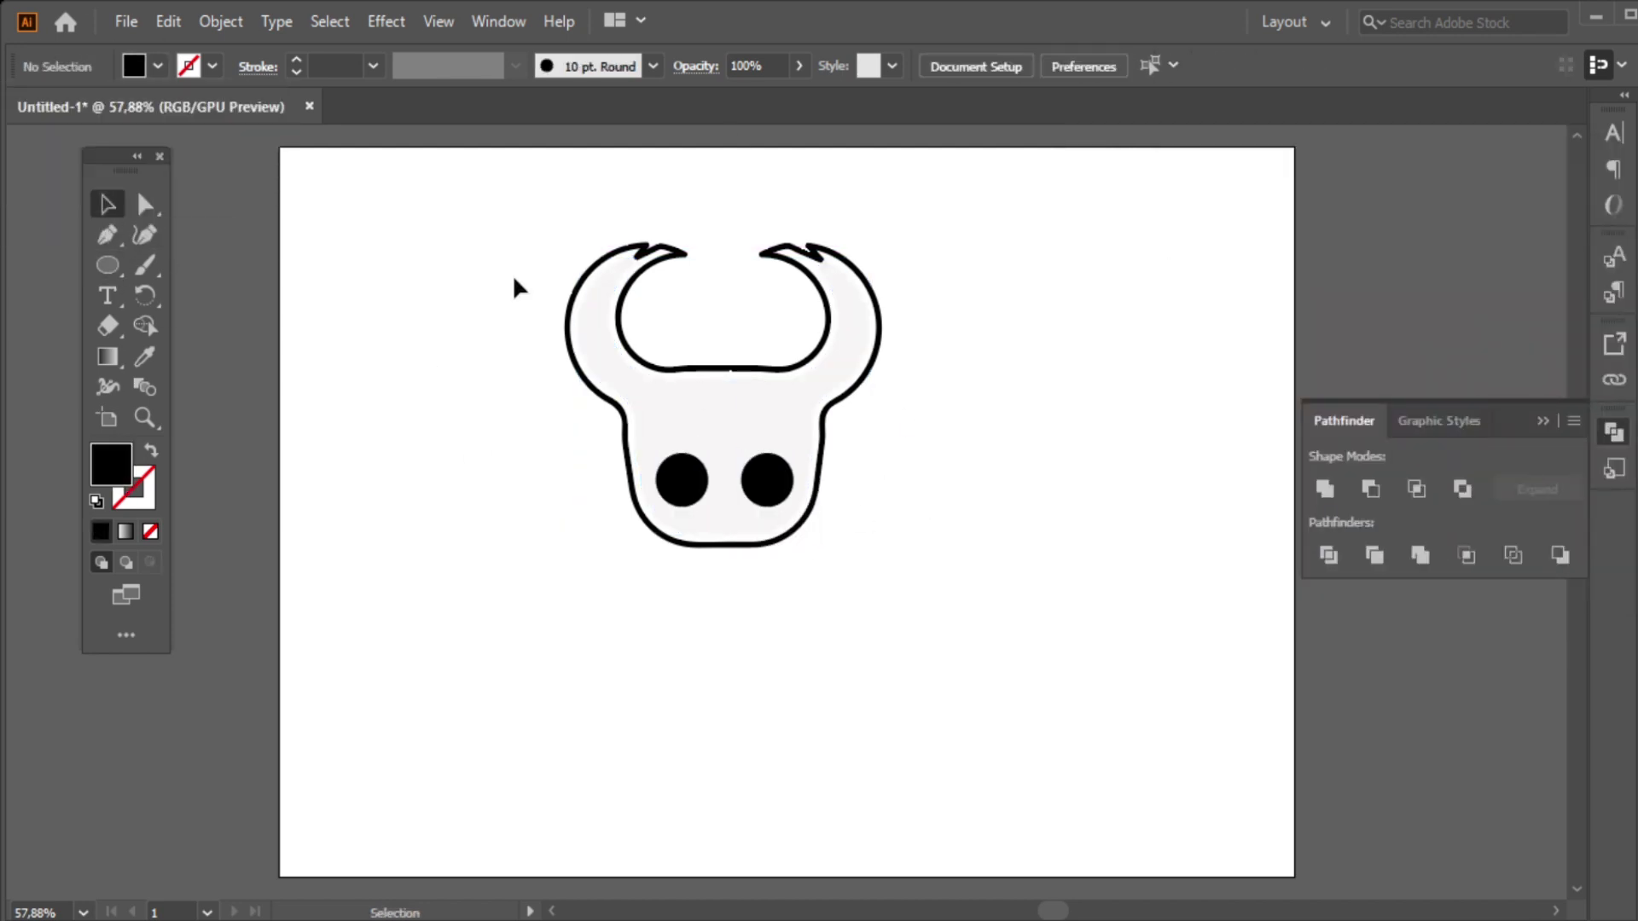
- Give the mask outline the Touch Calligraphic brush at 0.25 pt
click(721, 369)
click(653, 66)
click(549, 121)
click(985, 230)
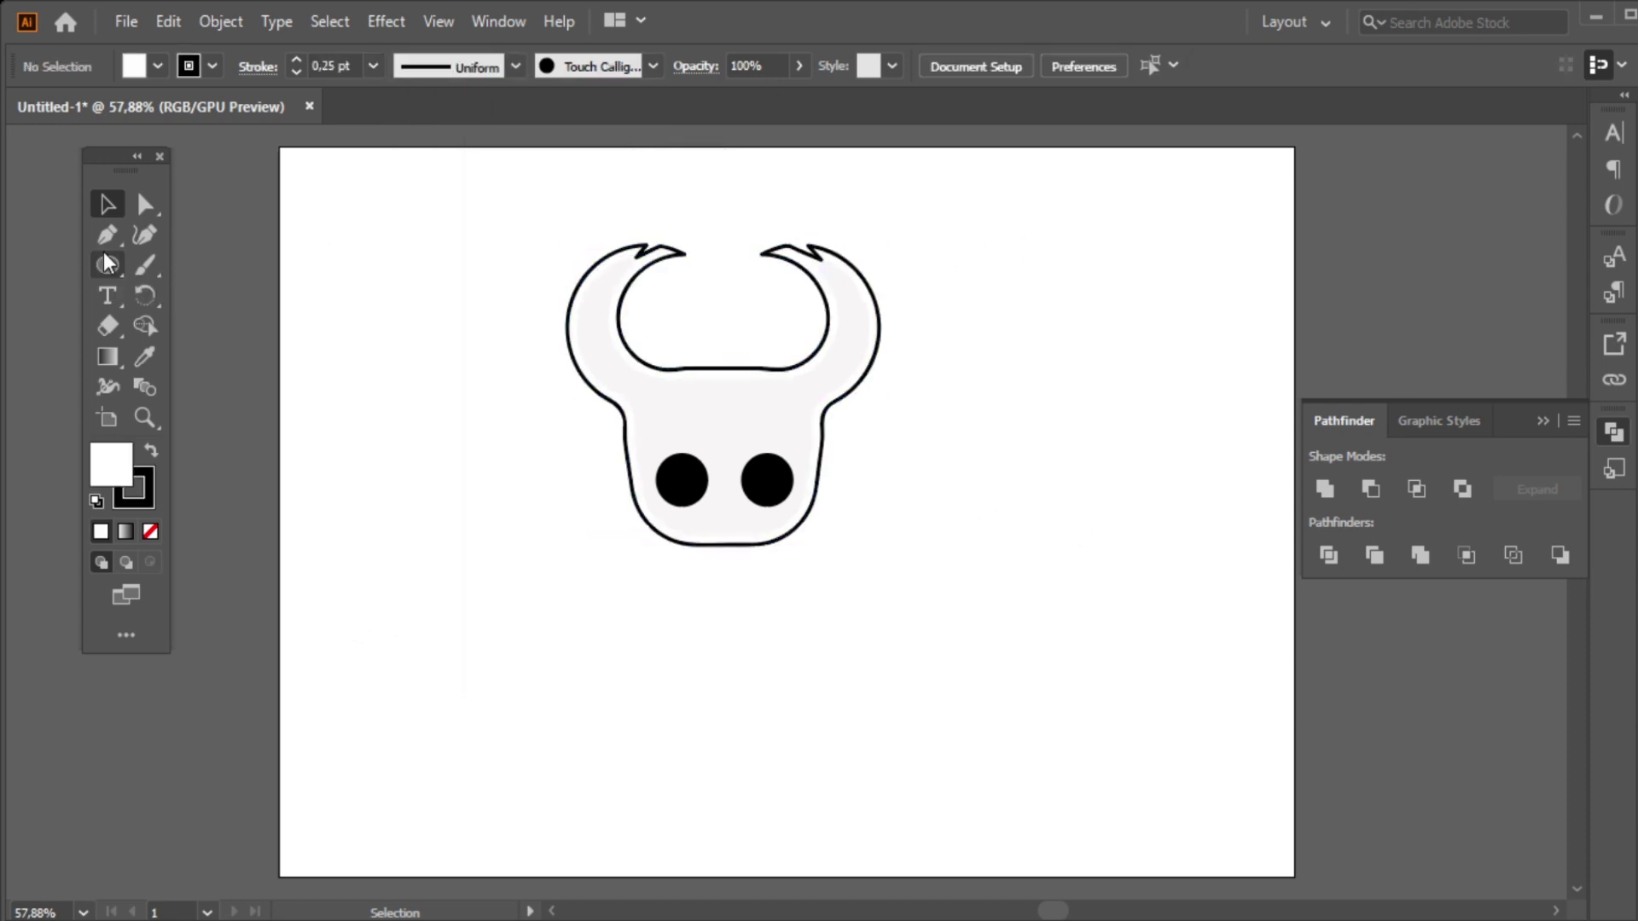
- Build a lens shape from two overlapping circles below the mask and send it behind the head
drag(904, 755, 958, 819)
key(v)
mouse_move(919, 628)
mouse_down()
mouse_move(739, 646)
mouse_move(766, 657)
mouse_up()
click(145, 326)
alt+click(870, 682)
alt+click(591, 611)
key(v)
right_click(797, 587)
click(998, 541)
drag(834, 512, 819, 499)
click(776, 619)
drag(758, 645, 758, 644)
- Draw the first jagged cloak flap from the head's bottom with the Curvature tool
key(shift+grave)
click(723, 544)
click(737, 639)
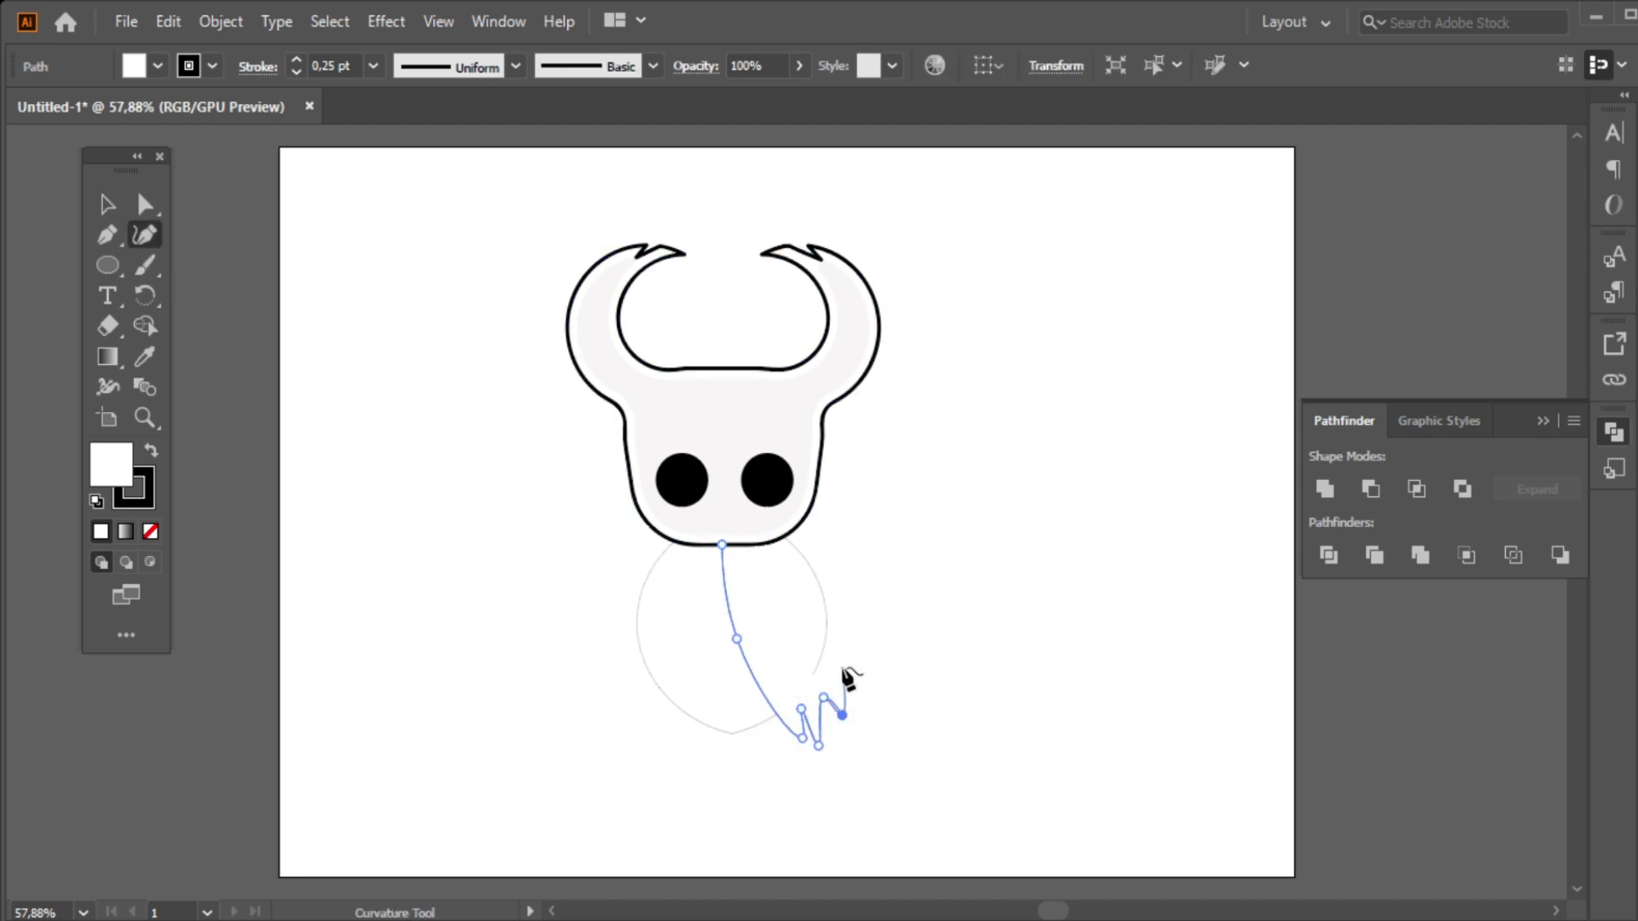
key(Escape)
click(778, 548)
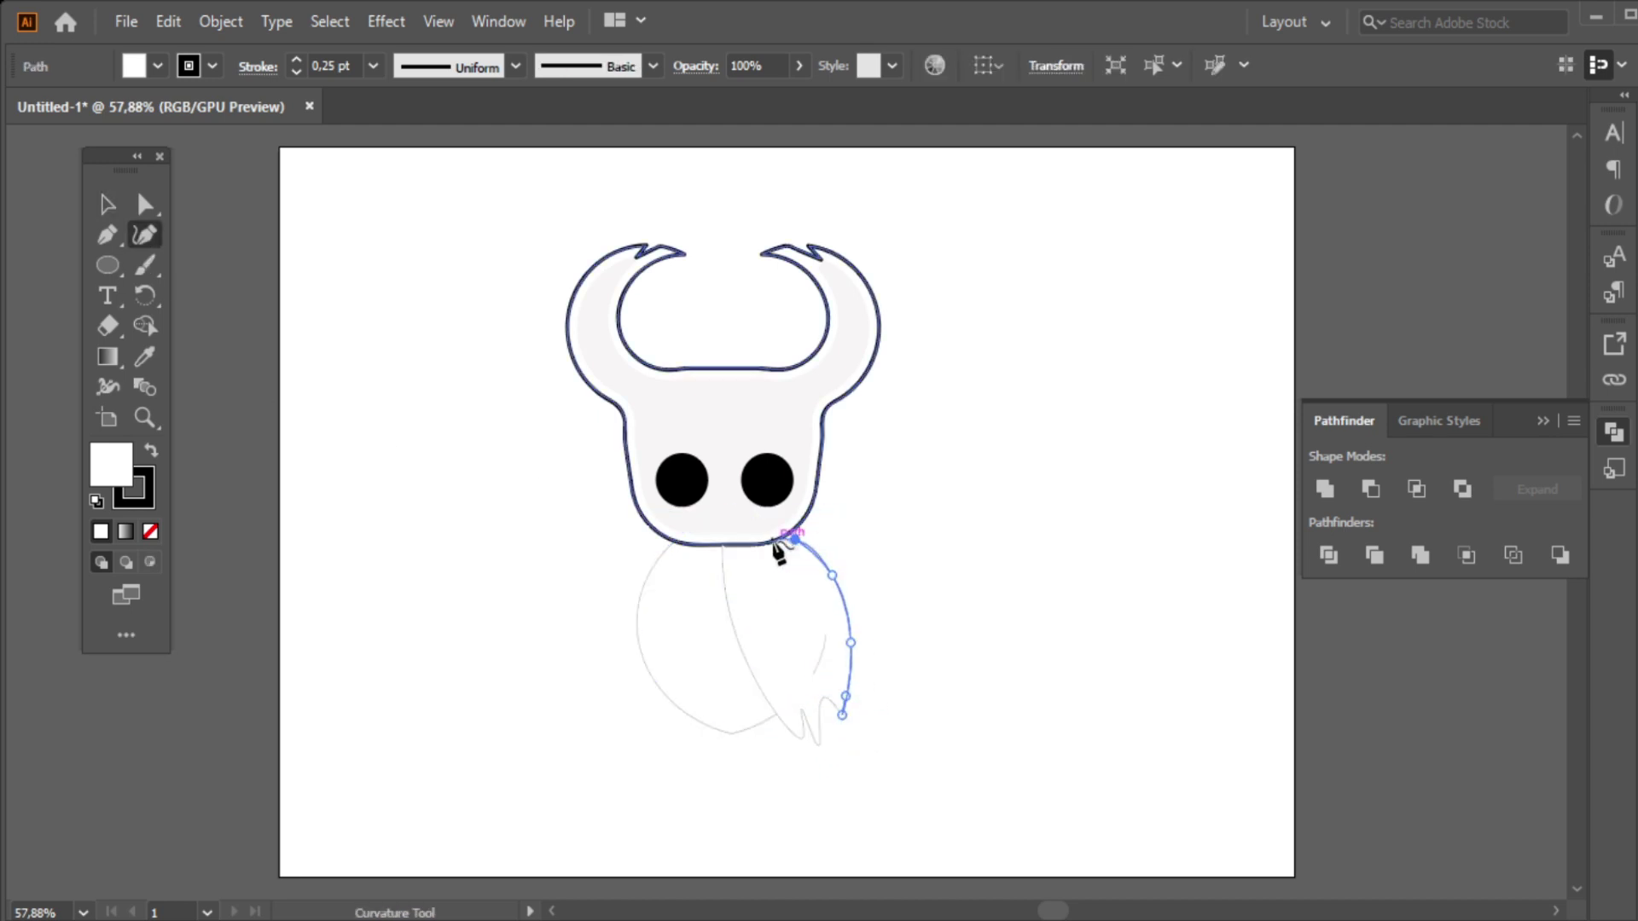
click(107, 204)
- Give the flap a 0.25 pt Touch Calligraphic stroke and grey fill, and send it to the back
click(652, 65)
click(552, 120)
click(373, 66)
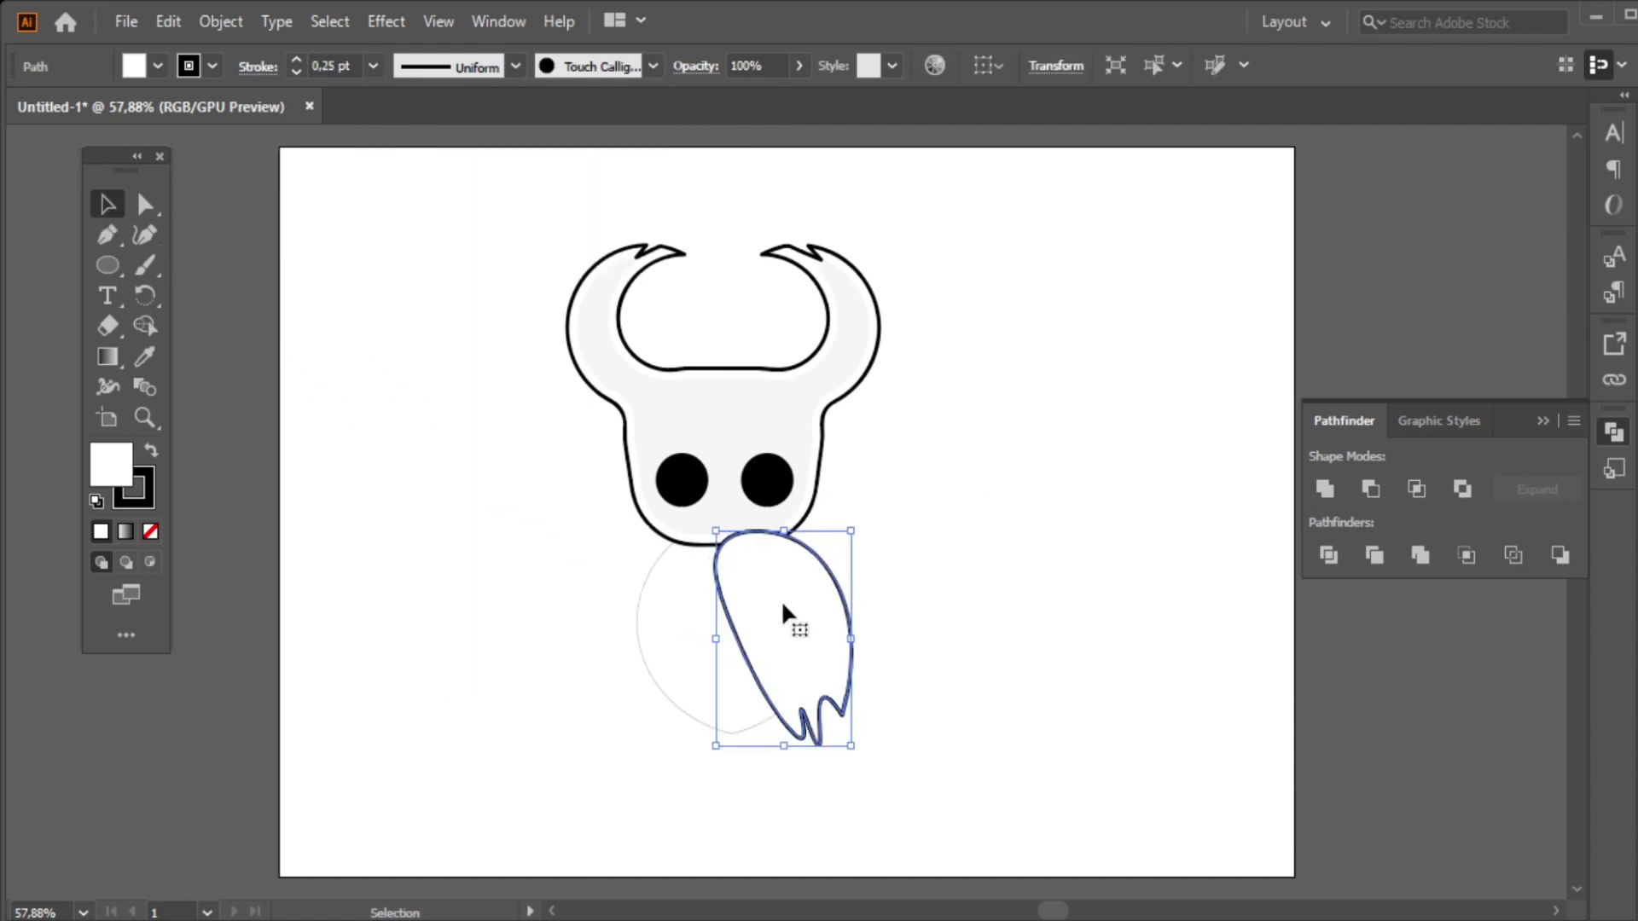
click(157, 66)
click(102, 192)
right_click(837, 673)
click(1058, 611)
- Add a vertically mirrored copy of the flap on the left side
click(749, 609)
right_click(834, 648)
mouse_move(840, 636)
mouse_down()
mouse_move(704, 623)
mouse_move(742, 607)
mouse_up()
right_click(705, 623)
click(1096, 556)
key(Return)
click(1026, 560)
click(795, 596)
click(887, 621)
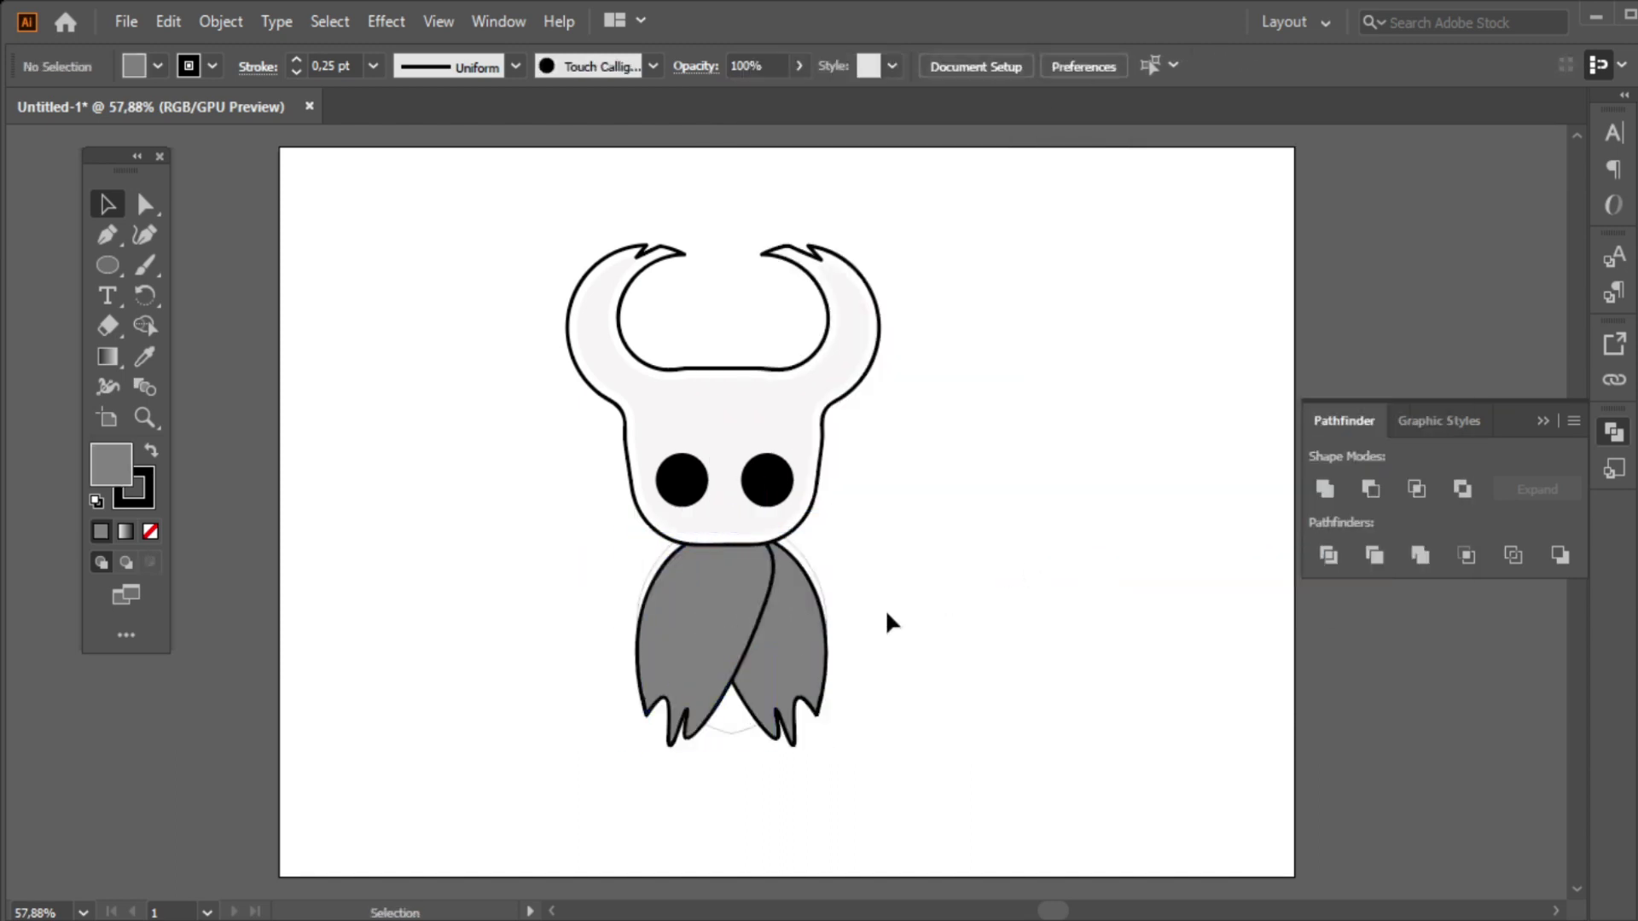
- Fill the circle behind the cloak flaps with black
click(768, 546)
click(158, 65)
click(68, 108)
click(864, 599)
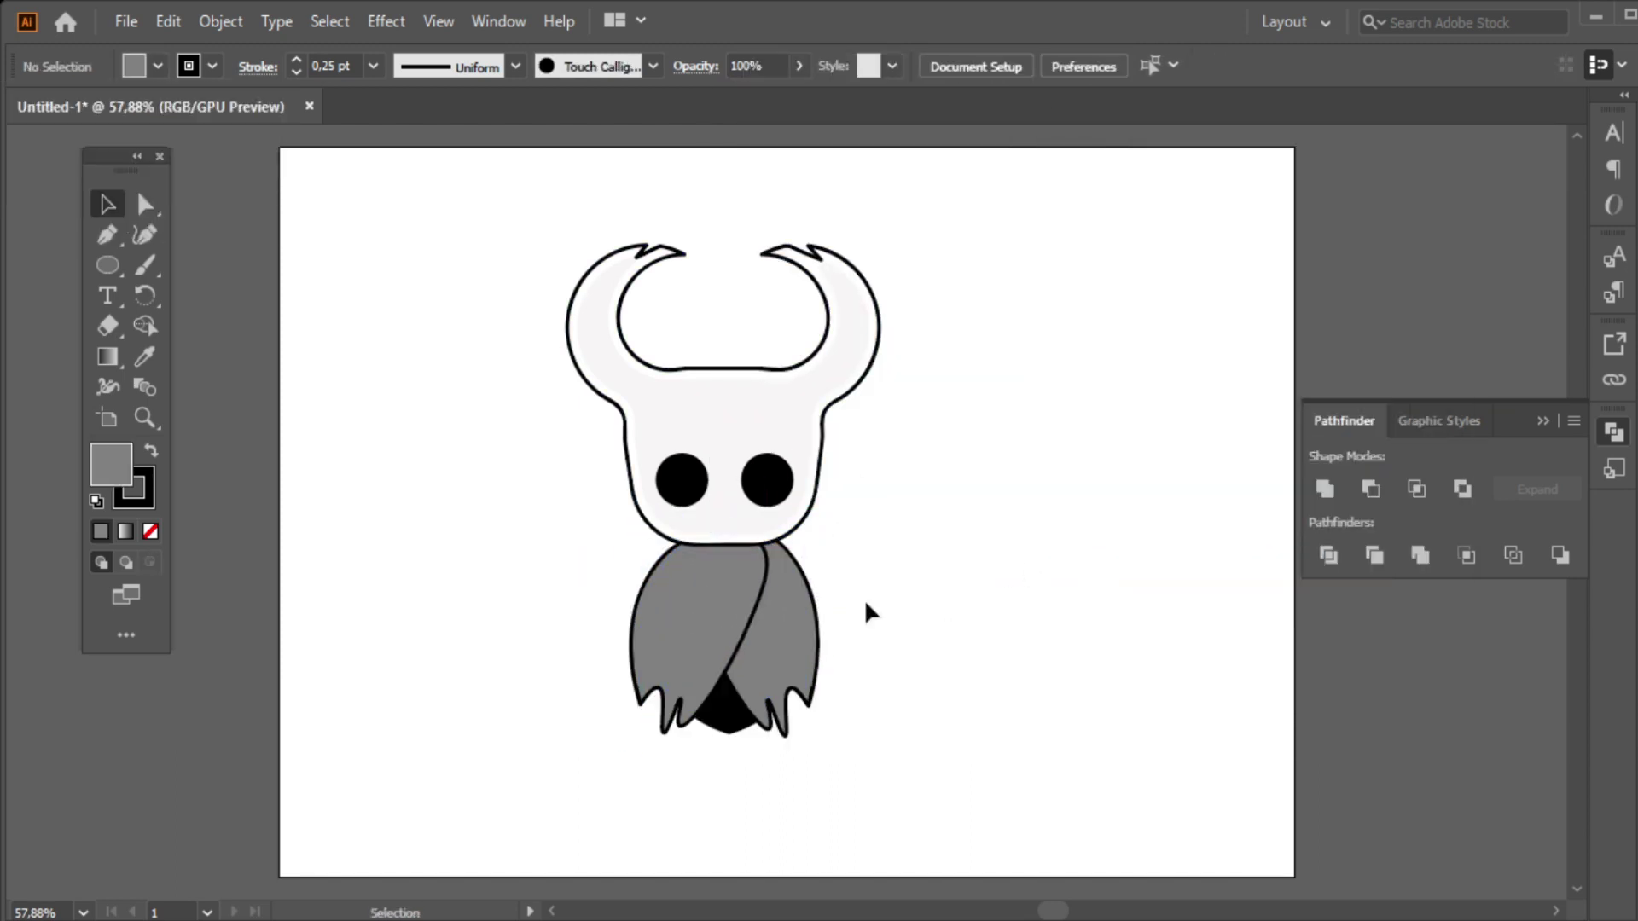
- Draw a black rectangle right of the character with a narrow rectangle overlapping its lower middle
key(l)
drag(926, 543, 1079, 700)
click(158, 66)
click(70, 111)
key(m)
drag(938, 412, 1090, 588)
key(ctrl+shift+a)
drag(989, 480, 1046, 603)
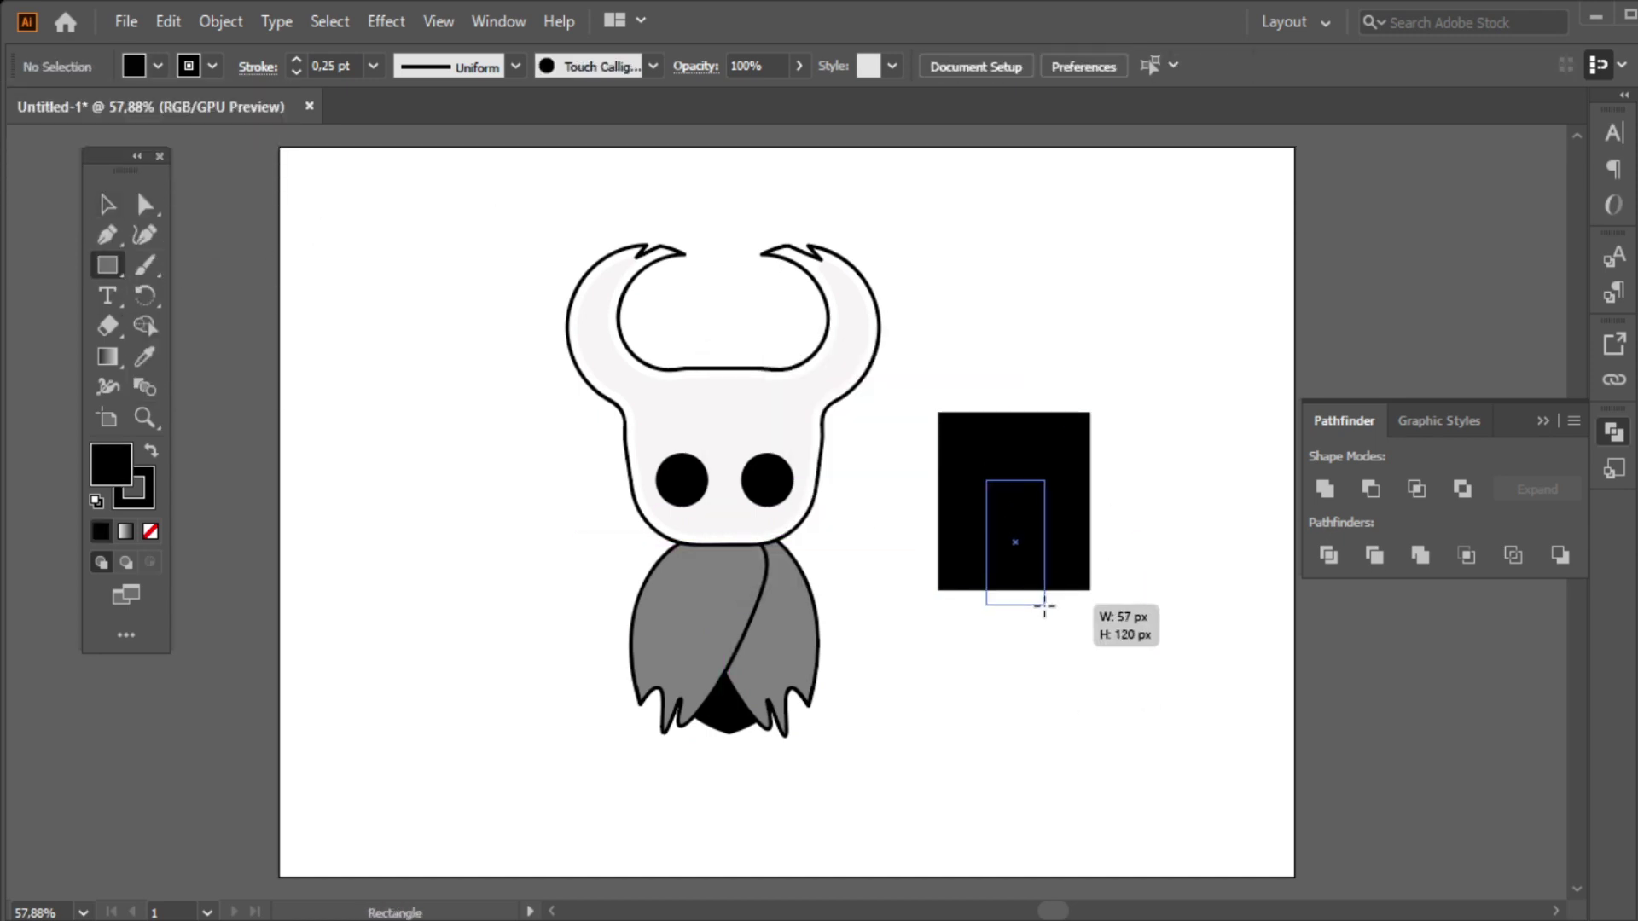
- Cut the narrow rectangle out with Minus Front, narrow the notched shape and round its corners
key(v)
shift+click(954, 512)
click(1371, 489)
drag(972, 506, 986, 506)
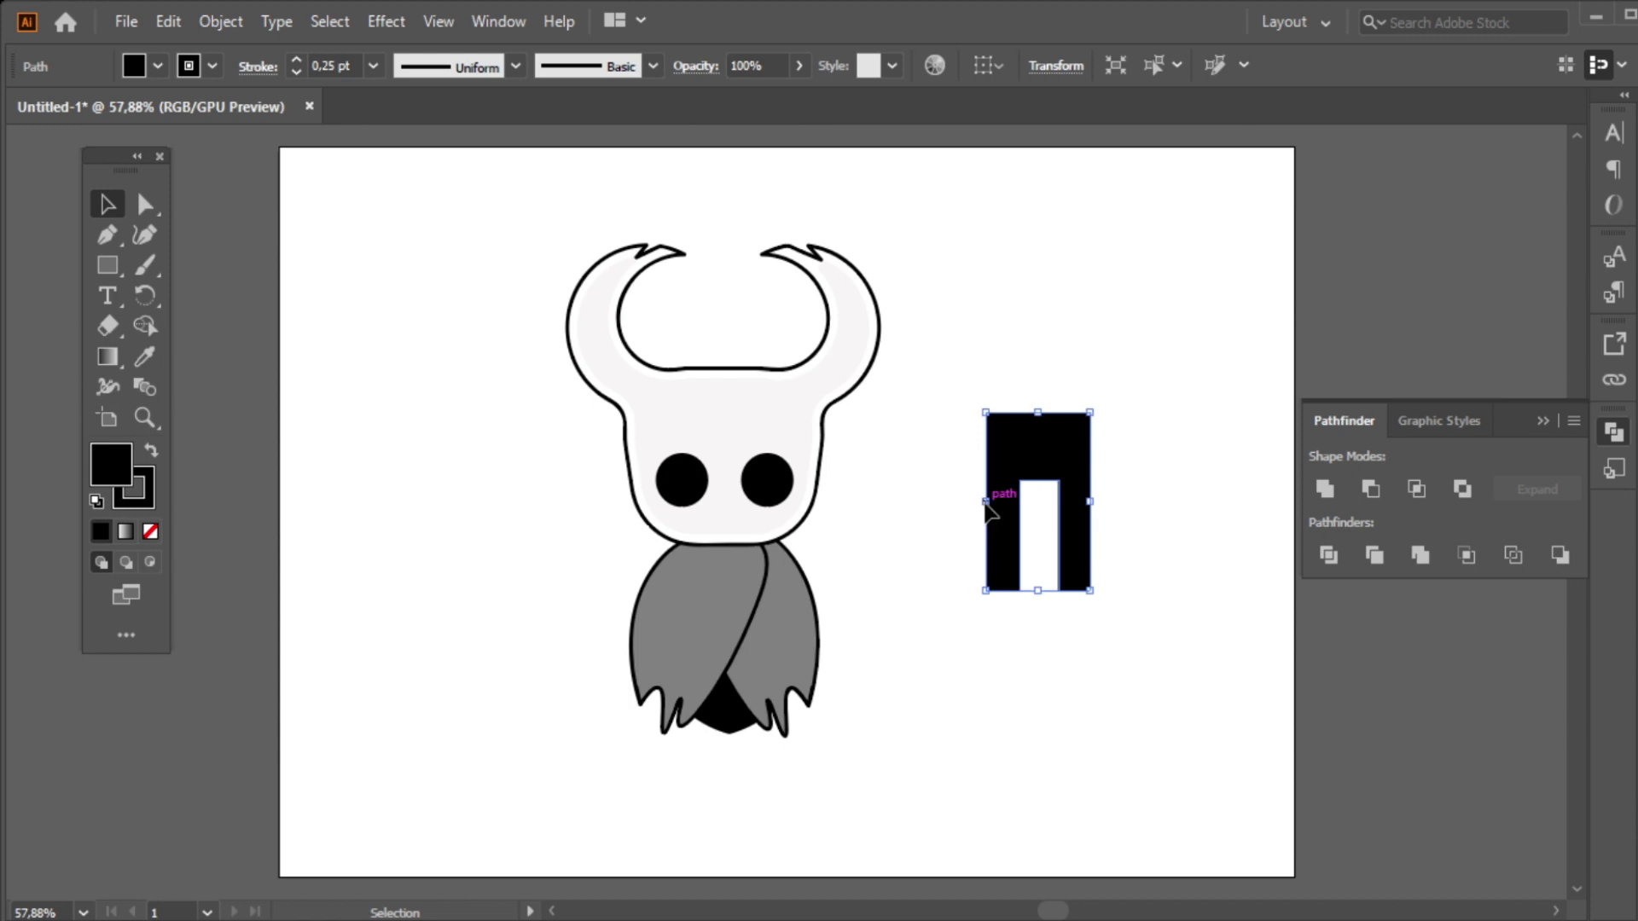
key(a)
drag(1006, 430, 1028, 448)
key(ctrl+shift+a)
- Shorten the legs shape, move it under the cloak and send it backward
drag(729, 725, 723, 707)
key(v)
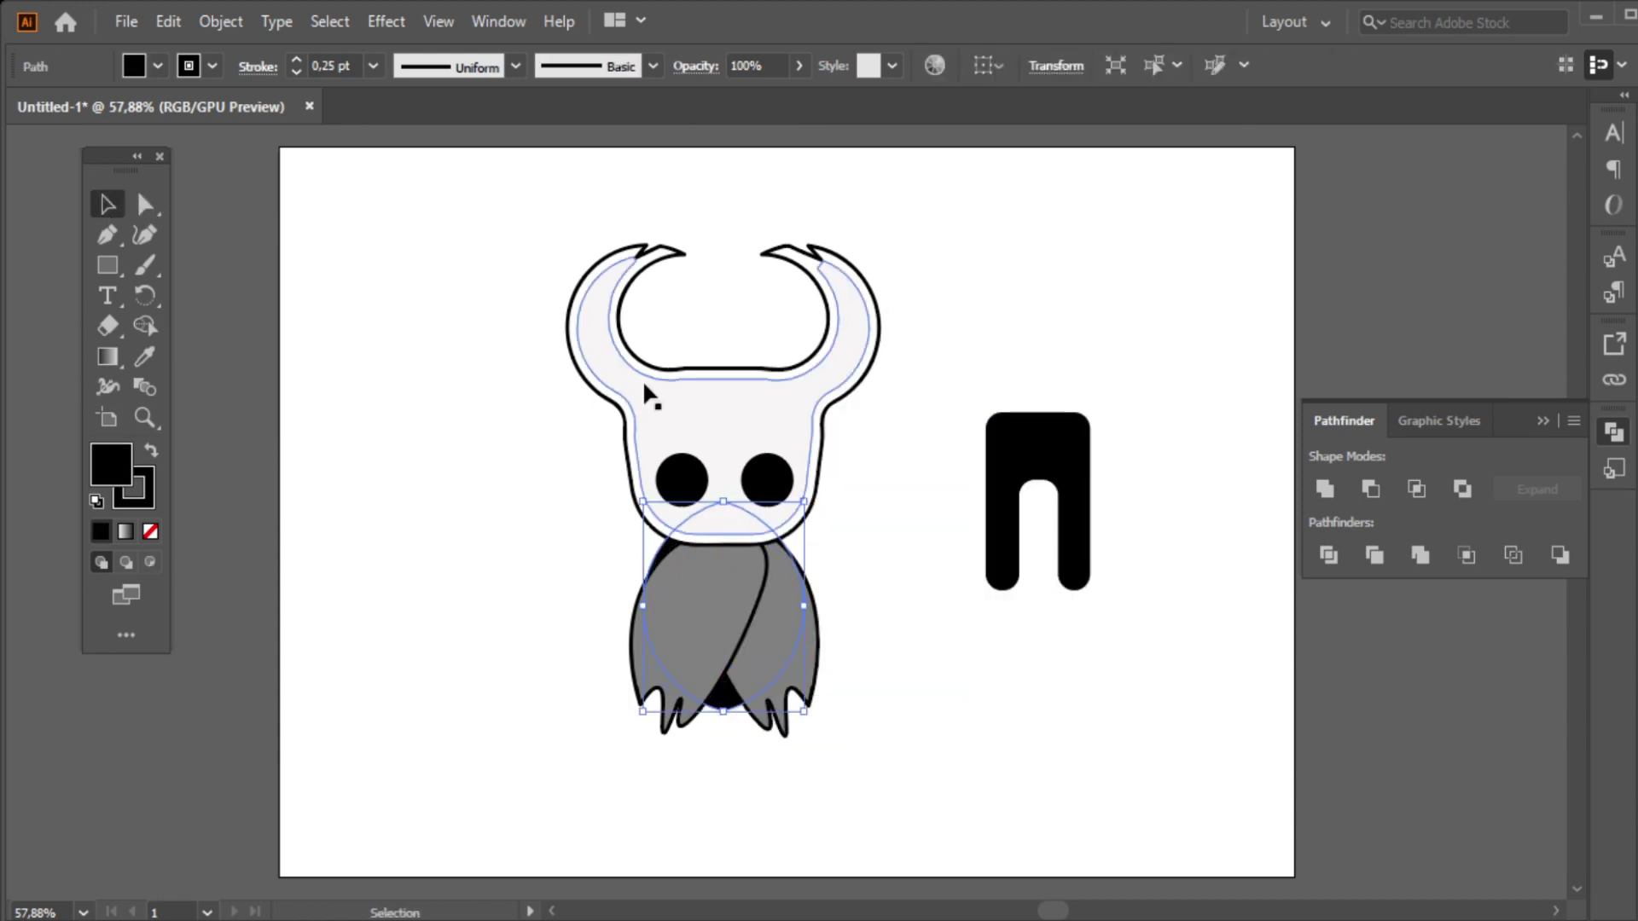
right_click(1035, 592)
key(Escape)
drag(1038, 588, 1026, 538)
drag(1083, 430, 768, 658)
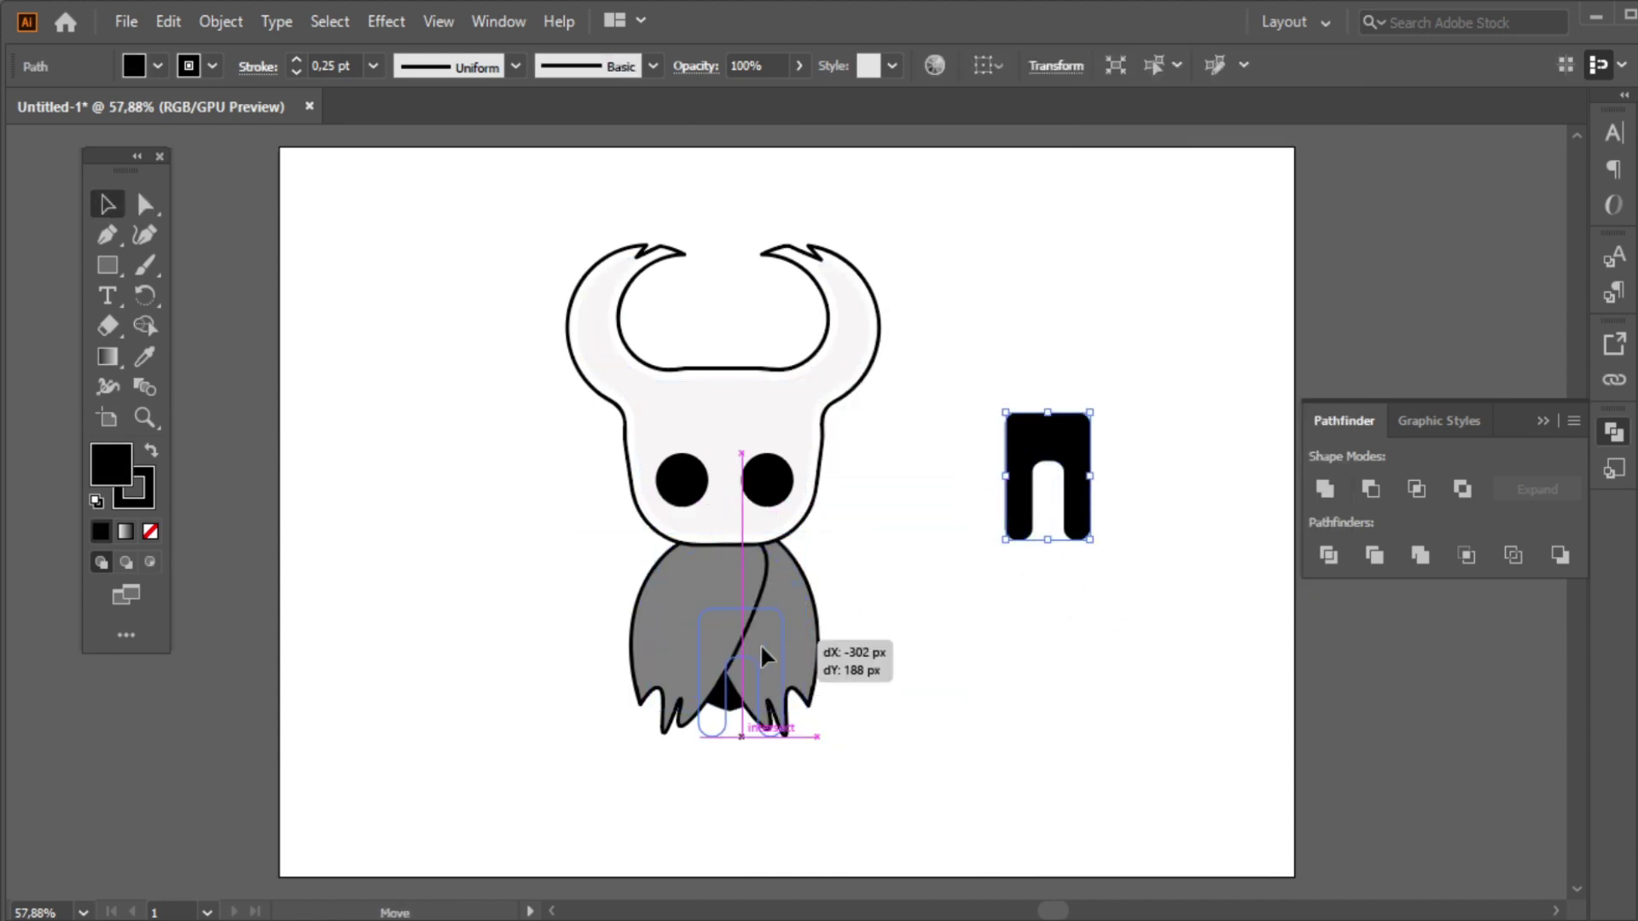
right_click(781, 708)
click(1162, 655)
click(951, 742)
- Nudge the legs up behind the cloak, then copy the right cloak flap leftward without stroke
click(693, 730)
key(shift+grave)
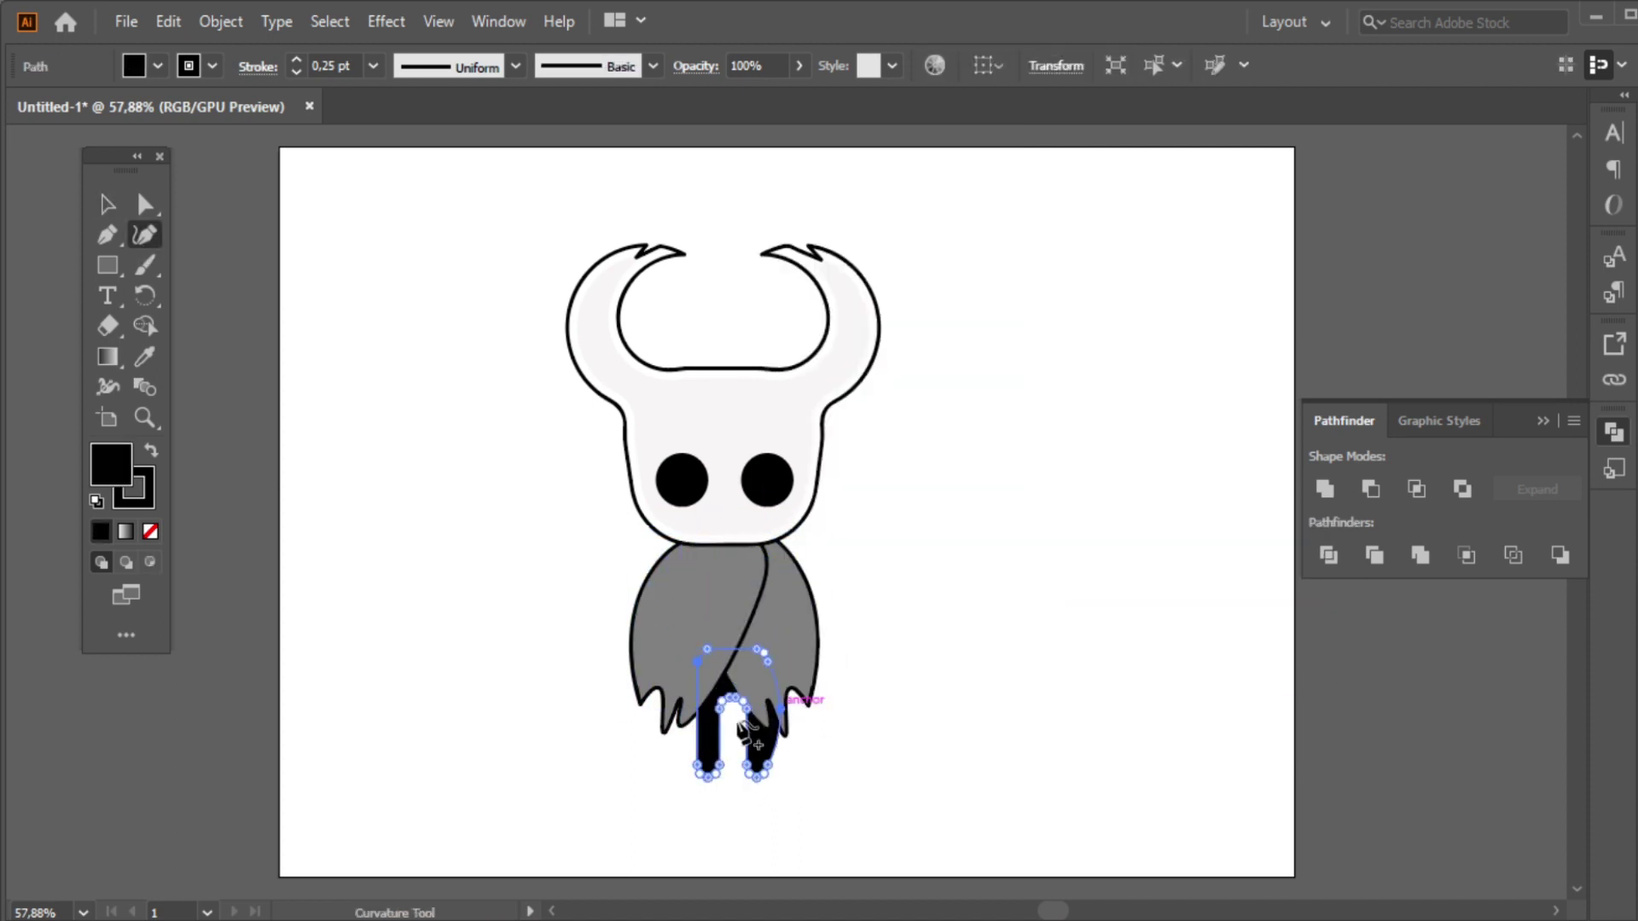
key(v)
drag(776, 764, 778, 753)
click(947, 757)
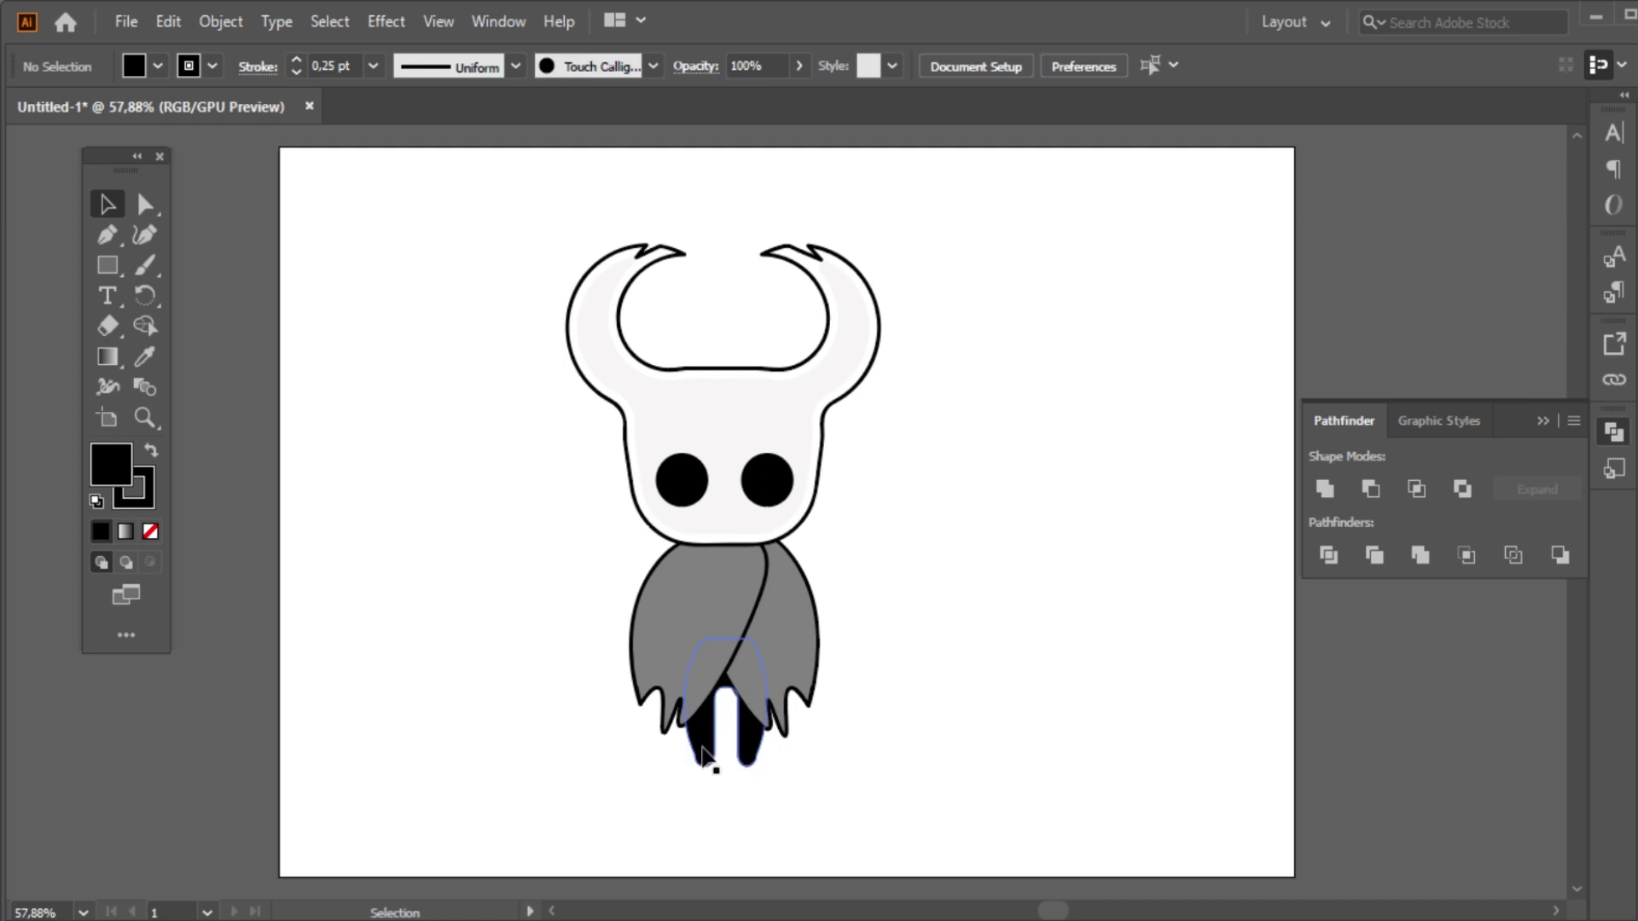
mouse_move(751, 657)
mouse_down()
mouse_move(460, 653)
mouse_move(684, 639)
mouse_up()
click(212, 66)
- Give the copied flap a grey fill and position it on the body
click(16, 109)
click(157, 66)
click(103, 183)
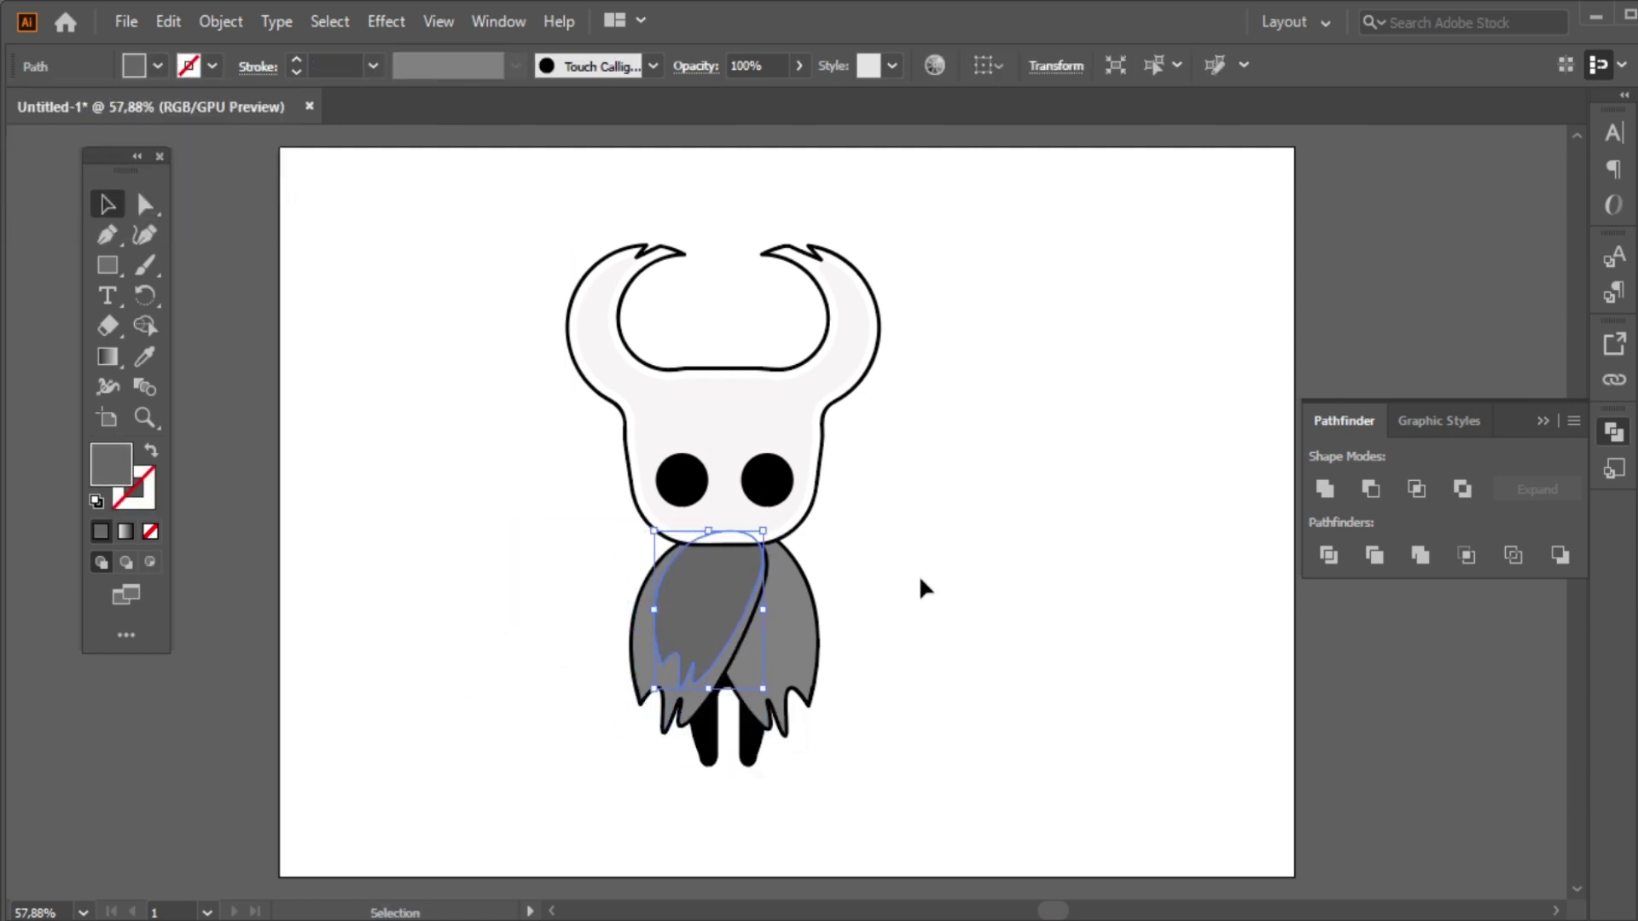
click(720, 631)
mouse_move(702, 589)
mouse_down()
mouse_move(848, 615)
mouse_move(771, 614)
mouse_move(792, 608)
mouse_up()
- Reflect the cloak flap across the vertical axis
right_click(848, 615)
click(1163, 500)
click(1144, 260)
click(1254, 523)
click(832, 597)
- Bring the mirrored cloak flap to the front of the stack
right_click(663, 629)
click(1035, 512)
click(878, 498)
right_click(675, 503)
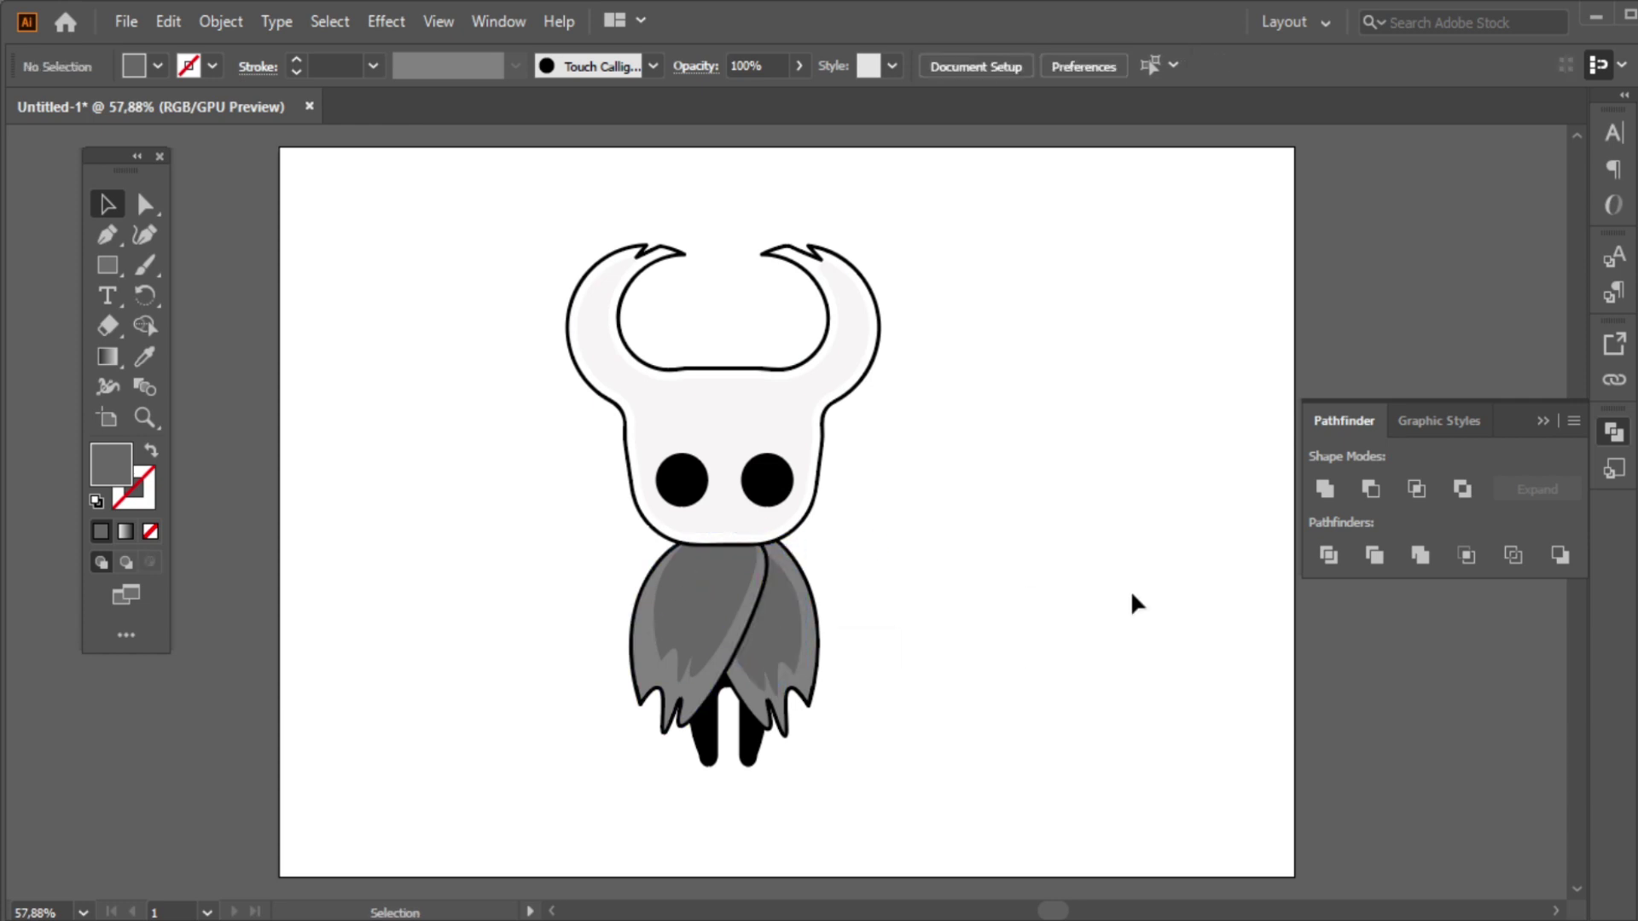
- Reset to default colours and pen a curved highlight path on the cloak
key(d)
click(106, 268)
click(107, 235)
drag(698, 585, 694, 600)
key(v)
- Move the highlight path up on the cloak and zoom to actual size
click(153, 238)
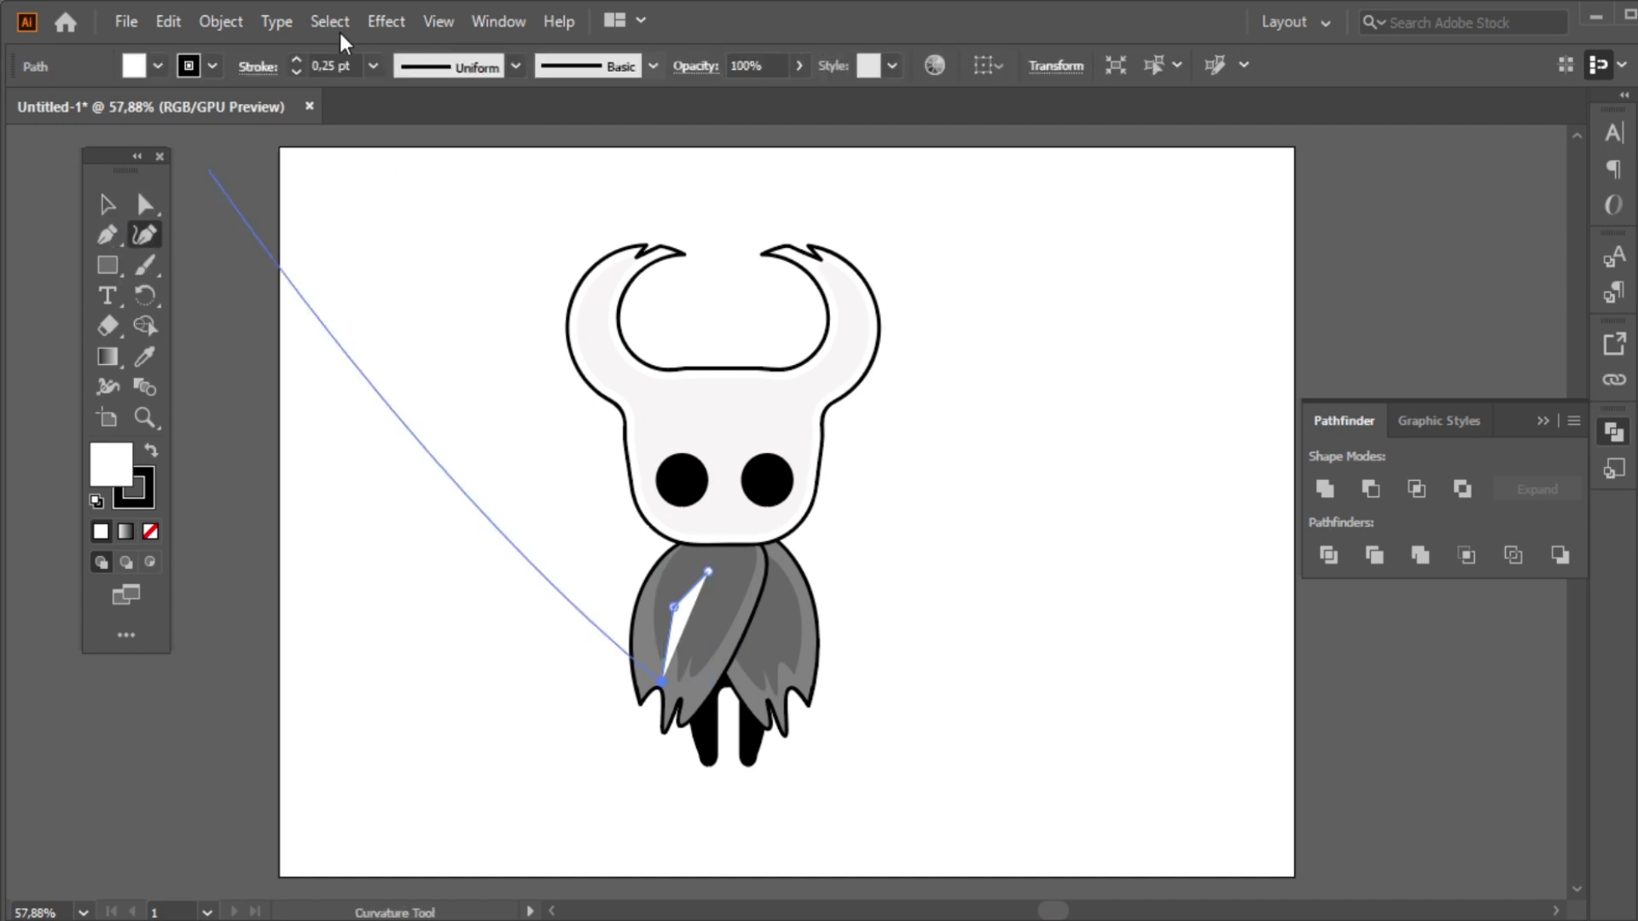
key(v)
click(987, 713)
drag(680, 611, 683, 580)
key(ctrl+shift+a)
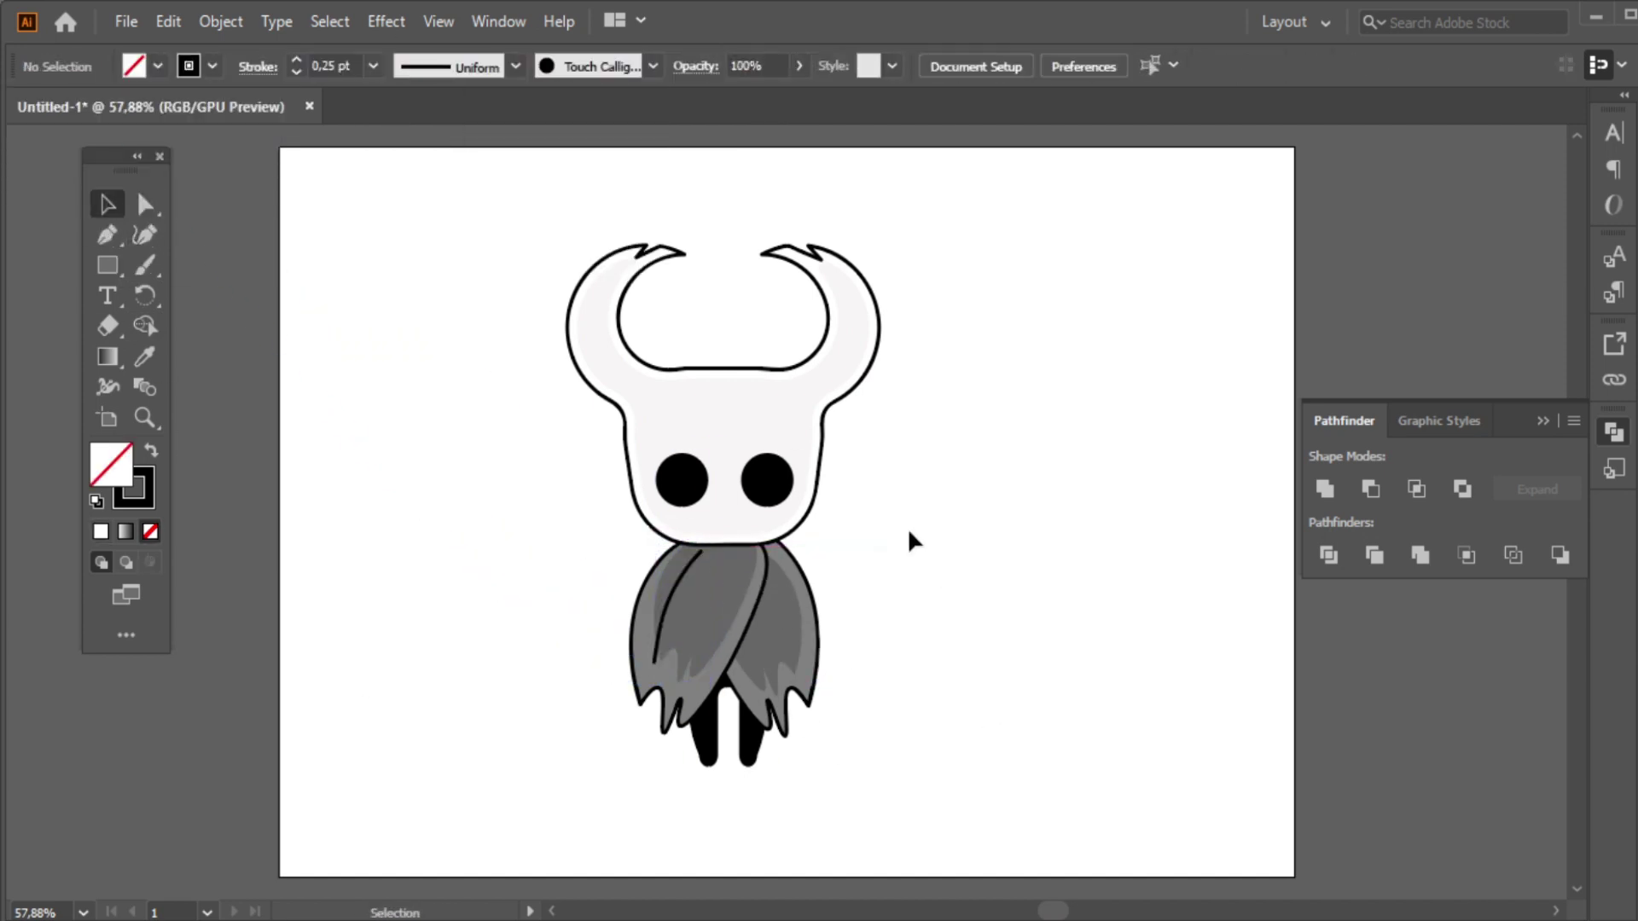
key(ctrl+a)
key(ctrl+1)
key(ctrl+shift+a)
- Pen a three-point fold line on the left flap with a thicker stroke weight
key(p)
click(786, 610)
click(772, 701)
click(744, 761)
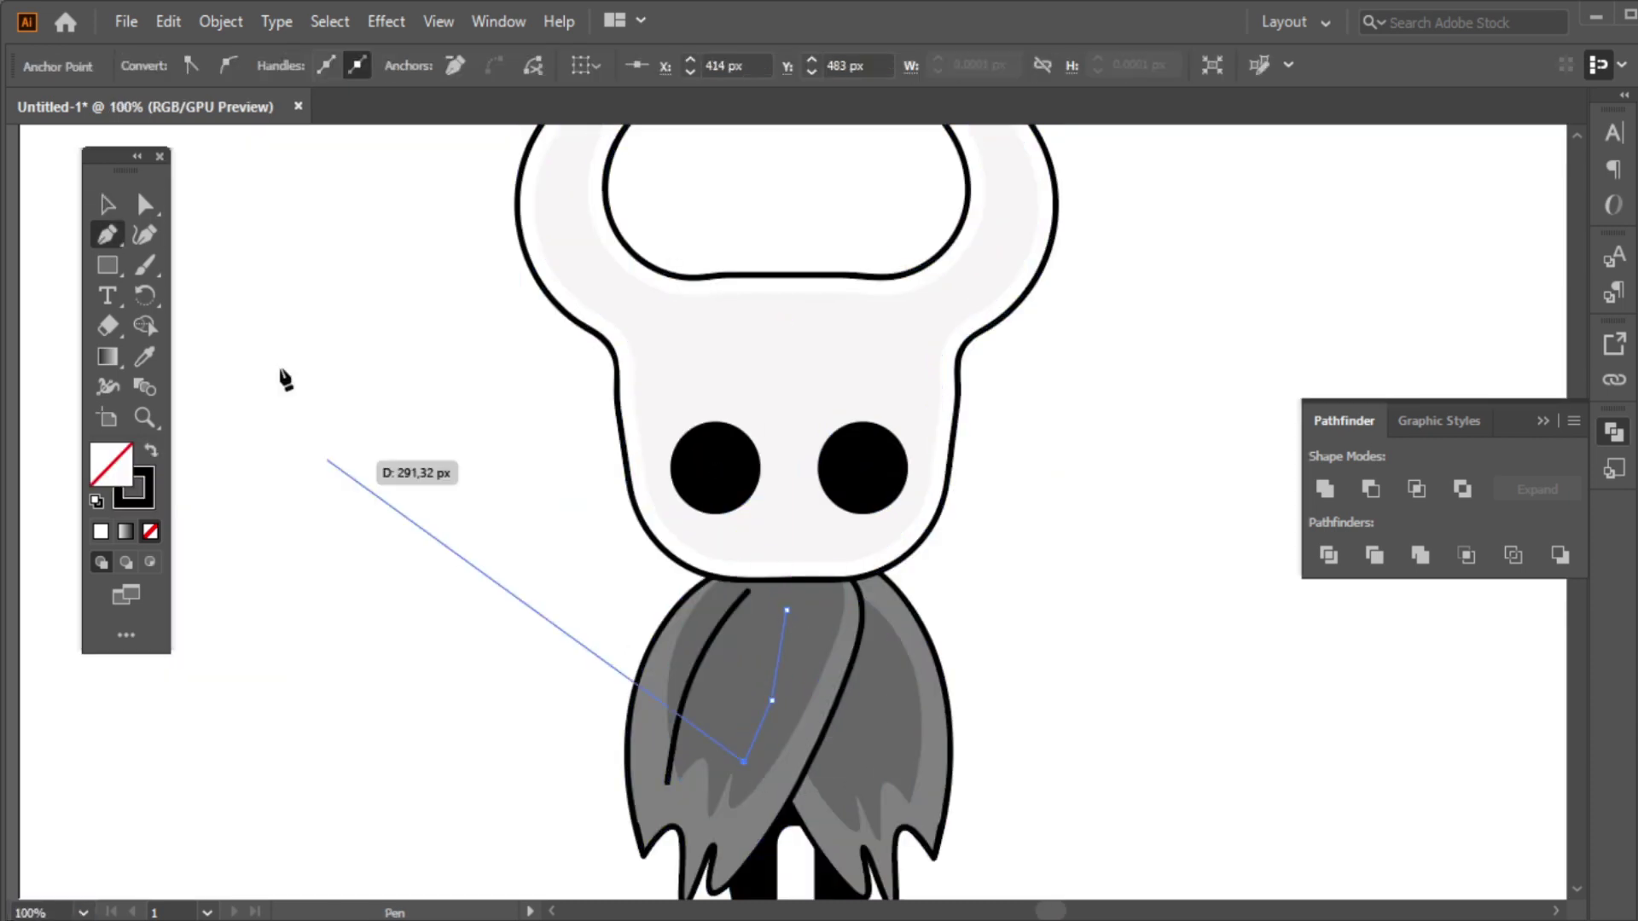
click(373, 65)
click(402, 285)
key(v)
click(340, 350)
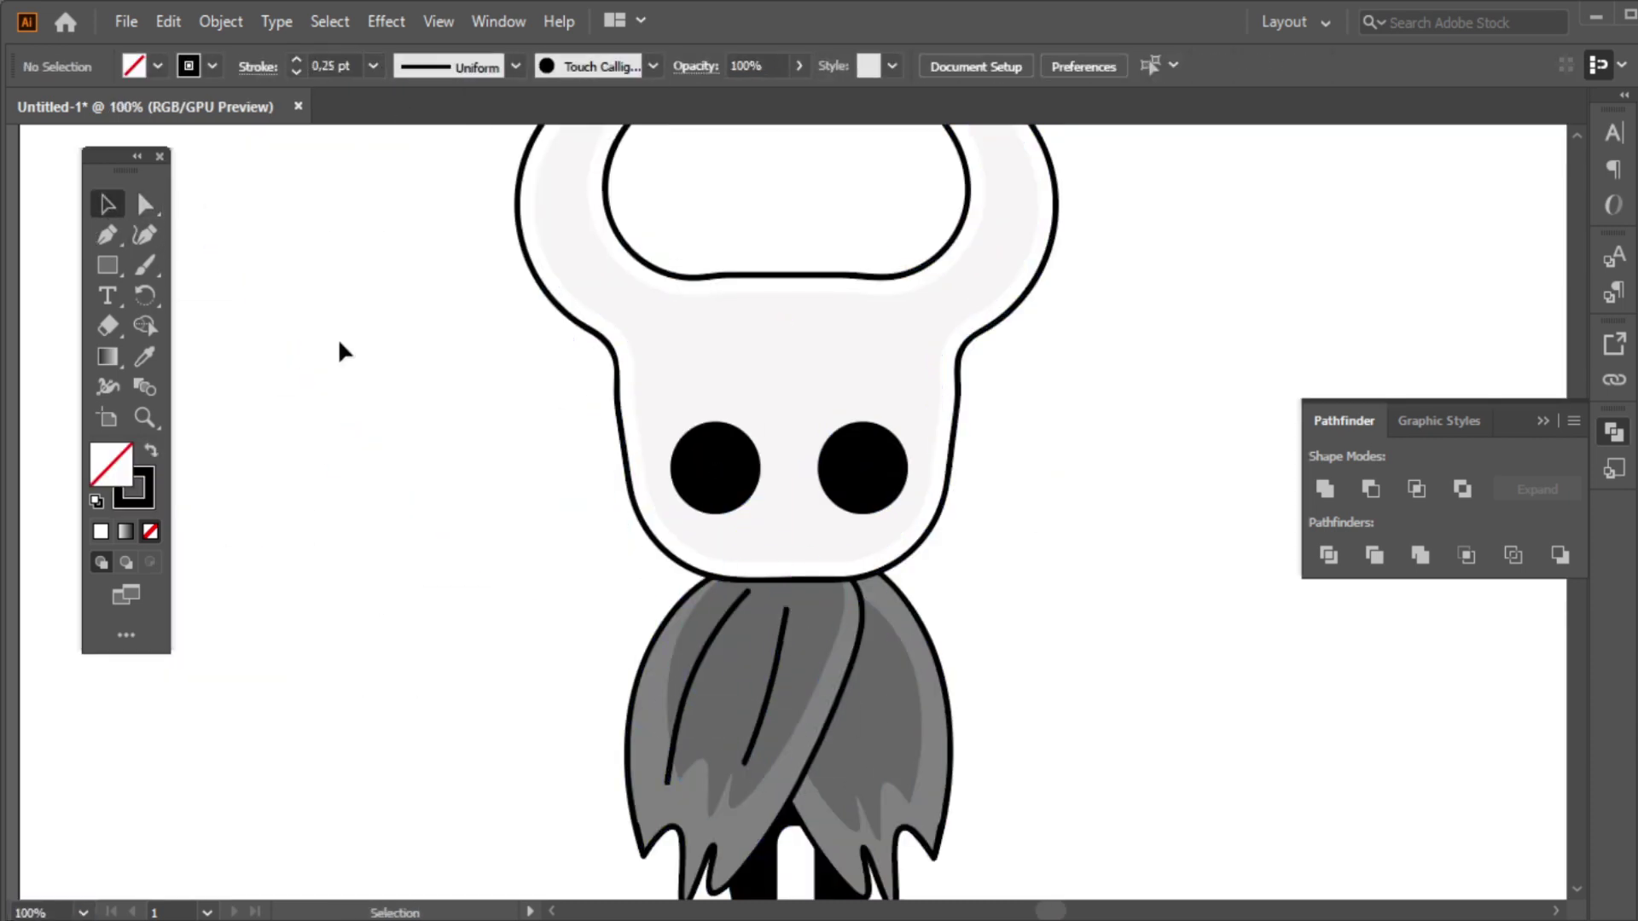
- Check the existing fold paths and draw a second three-point fold line on the right flap
scroll(765, 587, down, 3)
click(764, 794)
click(886, 515)
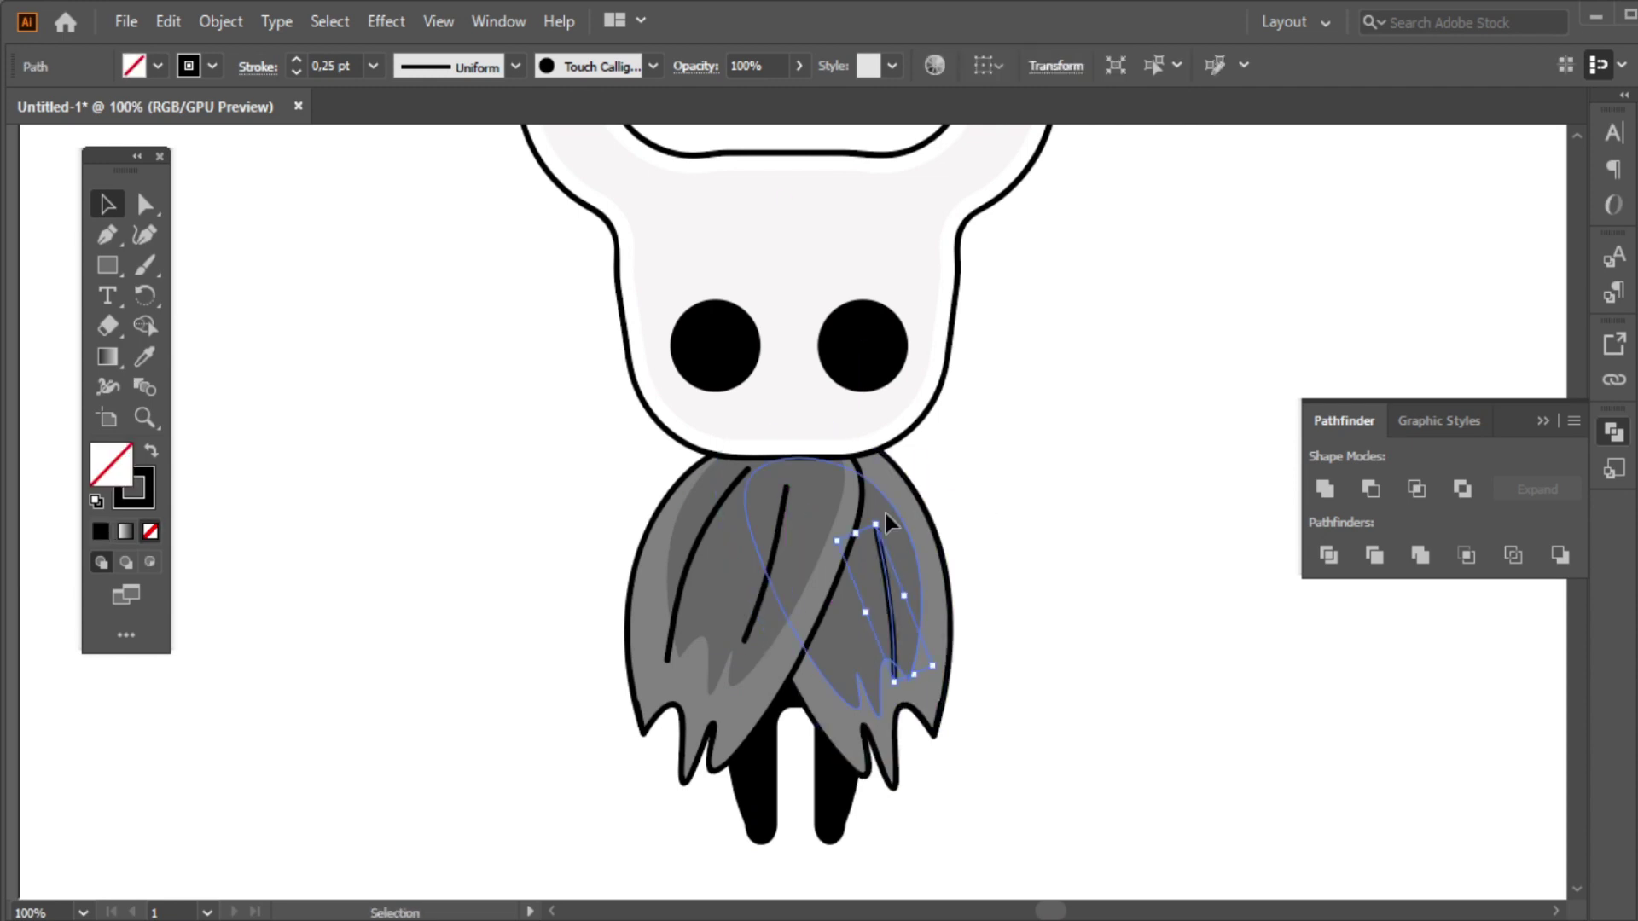
click(1069, 535)
click(106, 239)
click(874, 475)
click(922, 540)
click(921, 608)
click(653, 66)
- Replace that fold line with a smooth four-point curved fold down the right flap to the hem
key(a)
key(Delete)
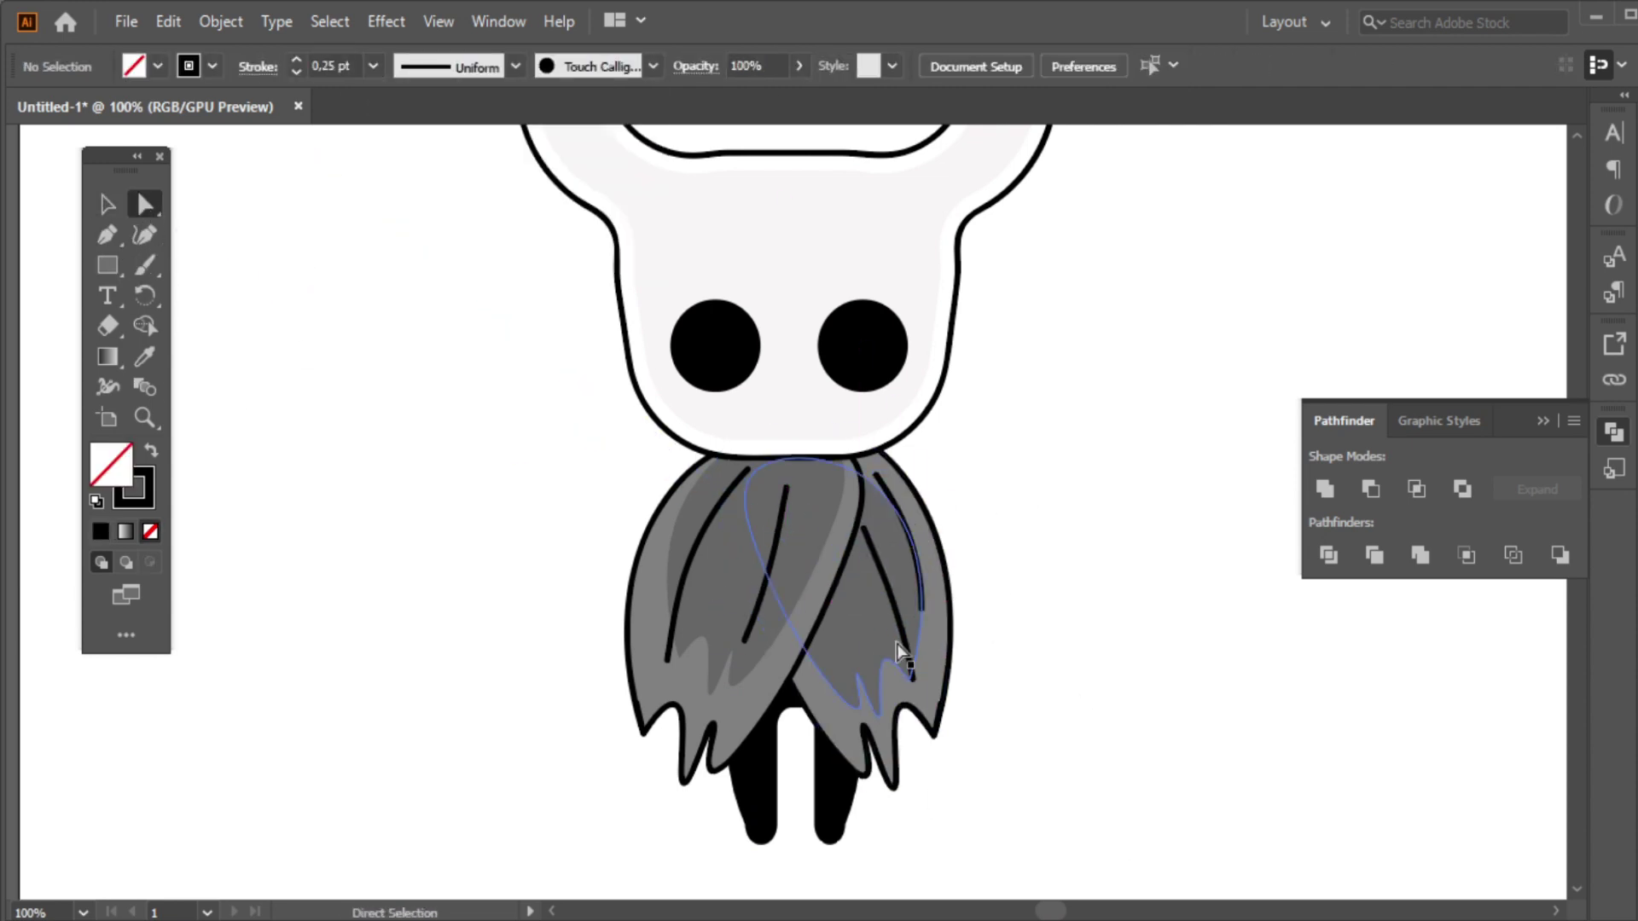
key(shift+grave)
click(863, 529)
click(873, 549)
click(896, 613)
click(912, 680)
- Move the curved fold into place and draw a flat ellipse beneath the legs
key(v)
drag(873, 547, 919, 463)
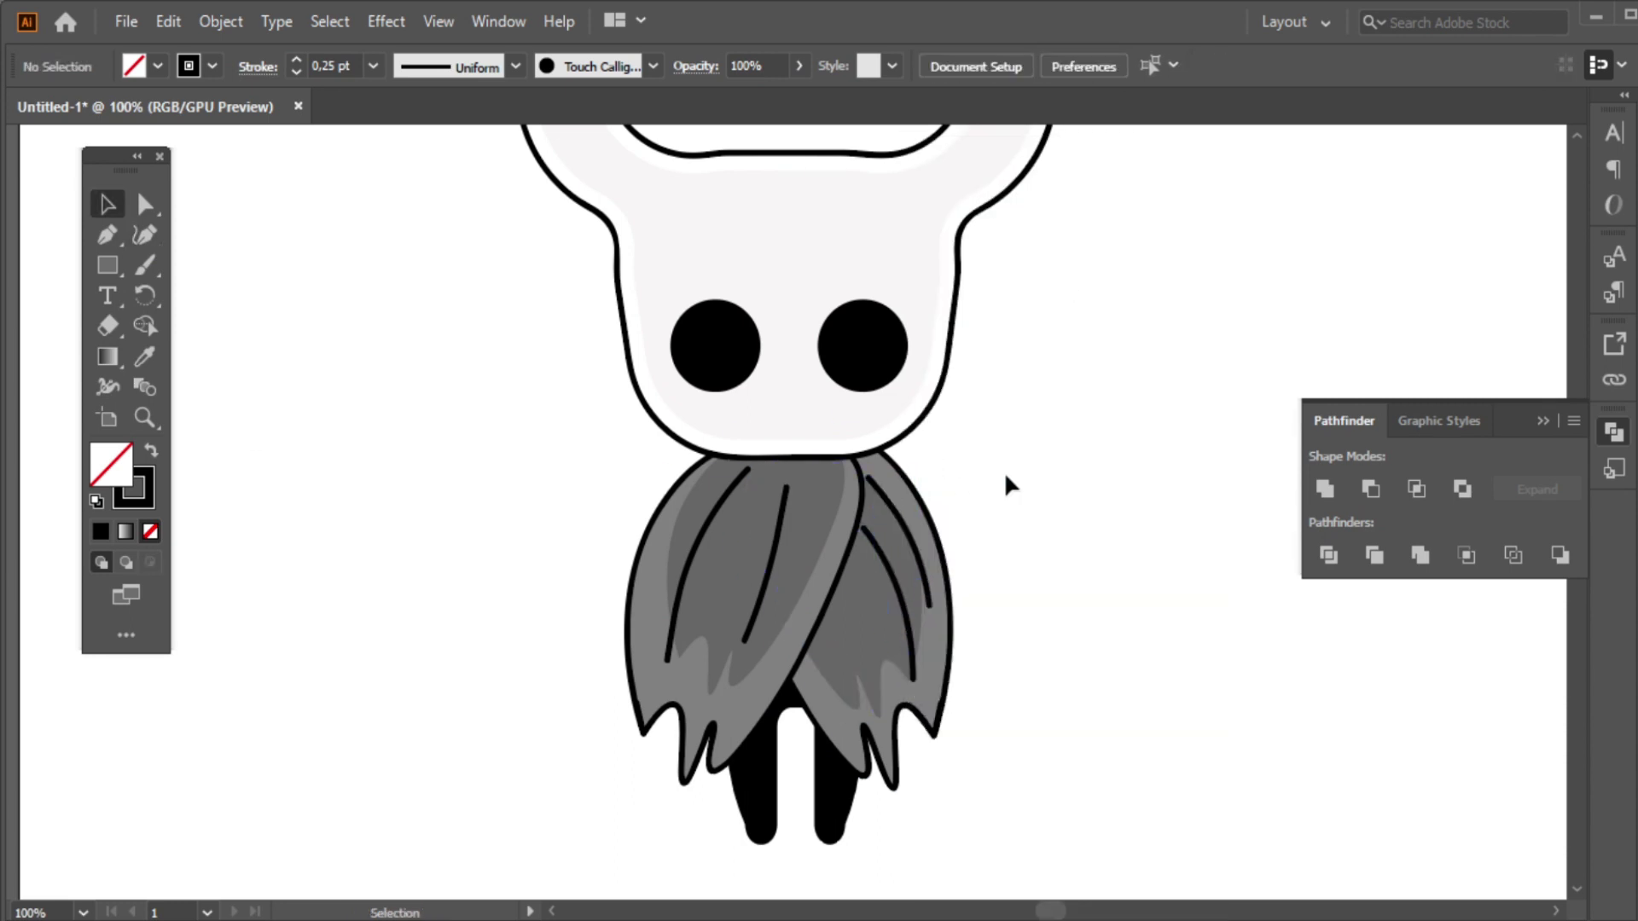
scroll(684, 835, down, 3)
drag(671, 664, 927, 682)
- Fill the ground shadow oval light grey from Swatches
key(v)
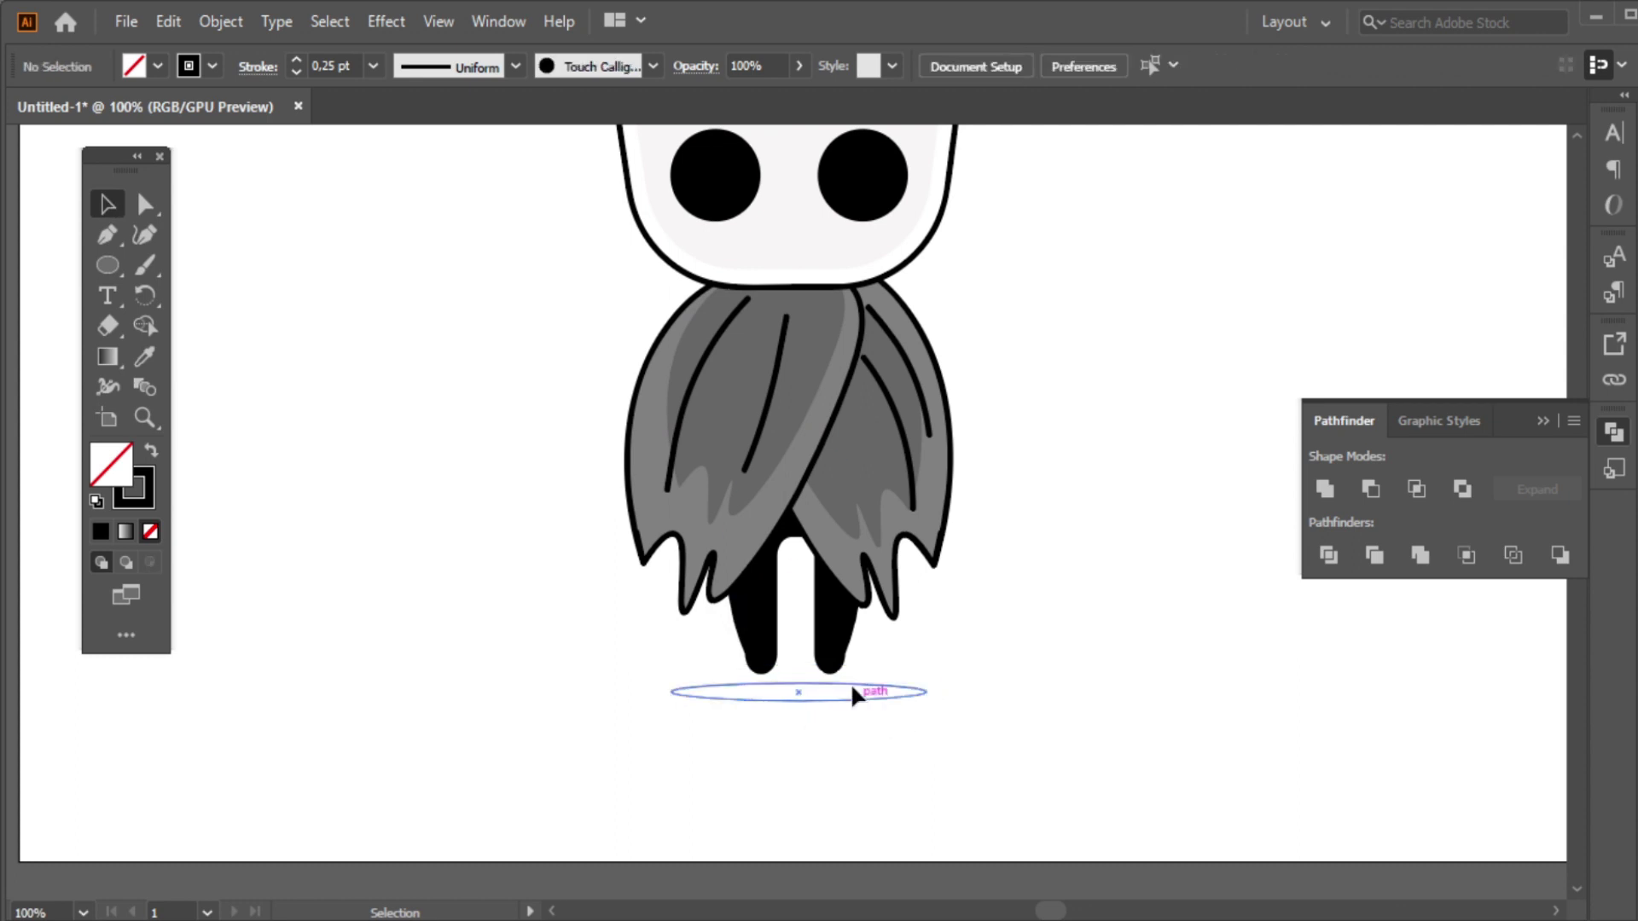
click(920, 675)
click(158, 66)
click(172, 182)
- Pen a tapered nail outline right of the character and reshape its hilt anchor
click(1027, 410)
click(1036, 455)
click(1064, 455)
click(1030, 715)
click(998, 454)
click(151, 204)
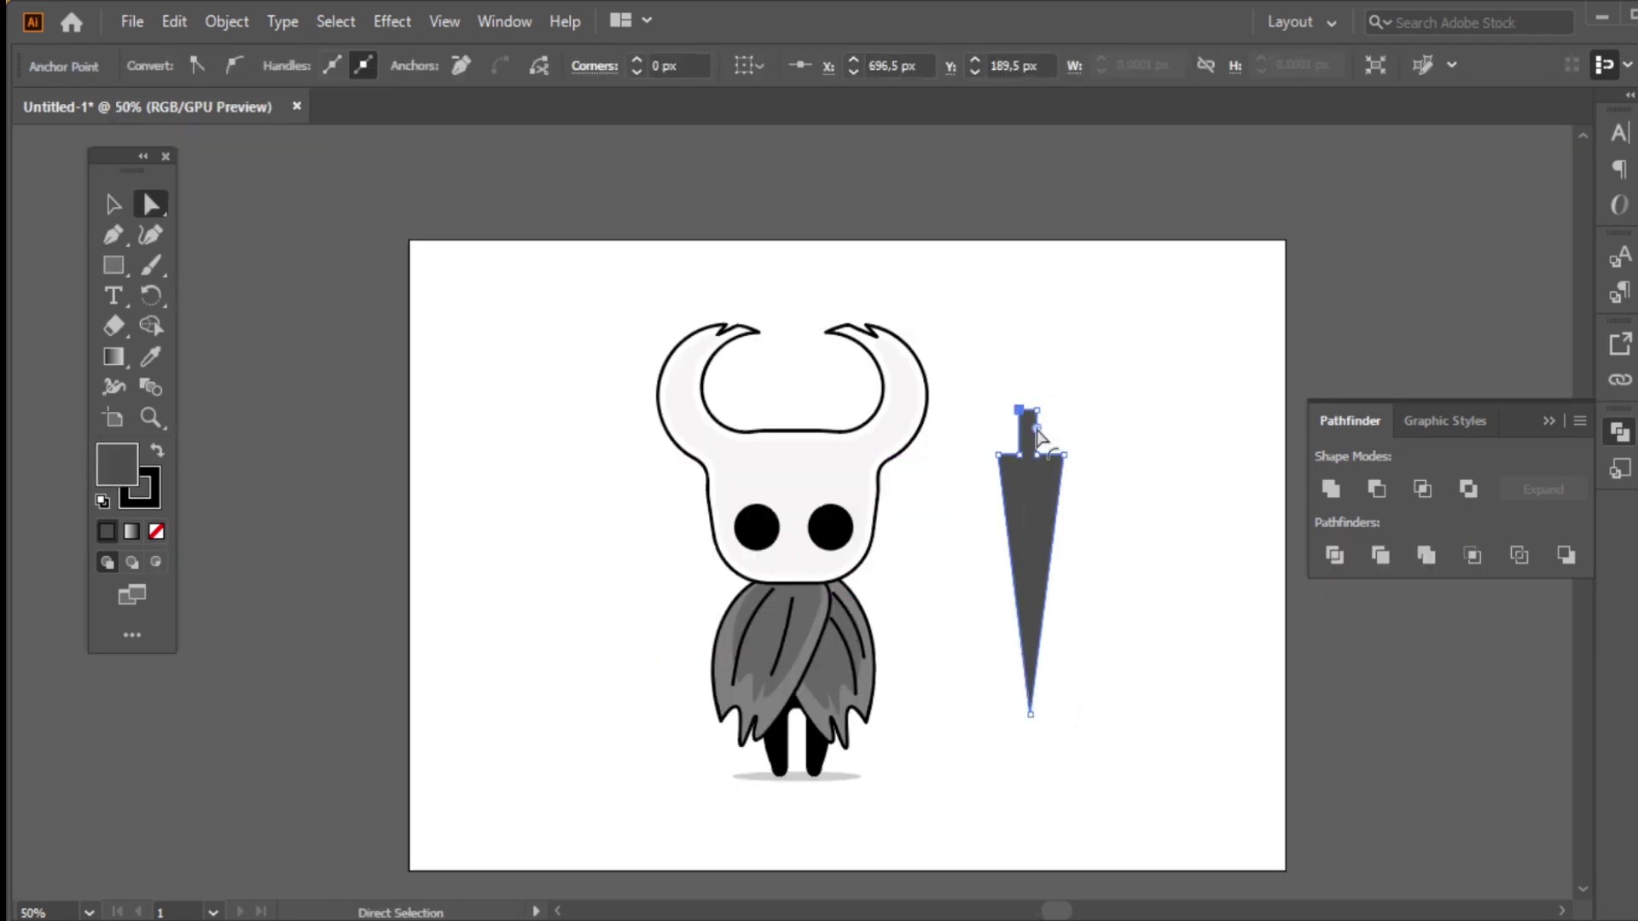
mouse_move(1046, 521)
mouse_down()
mouse_move(808, 608)
mouse_move(1046, 570)
mouse_up()
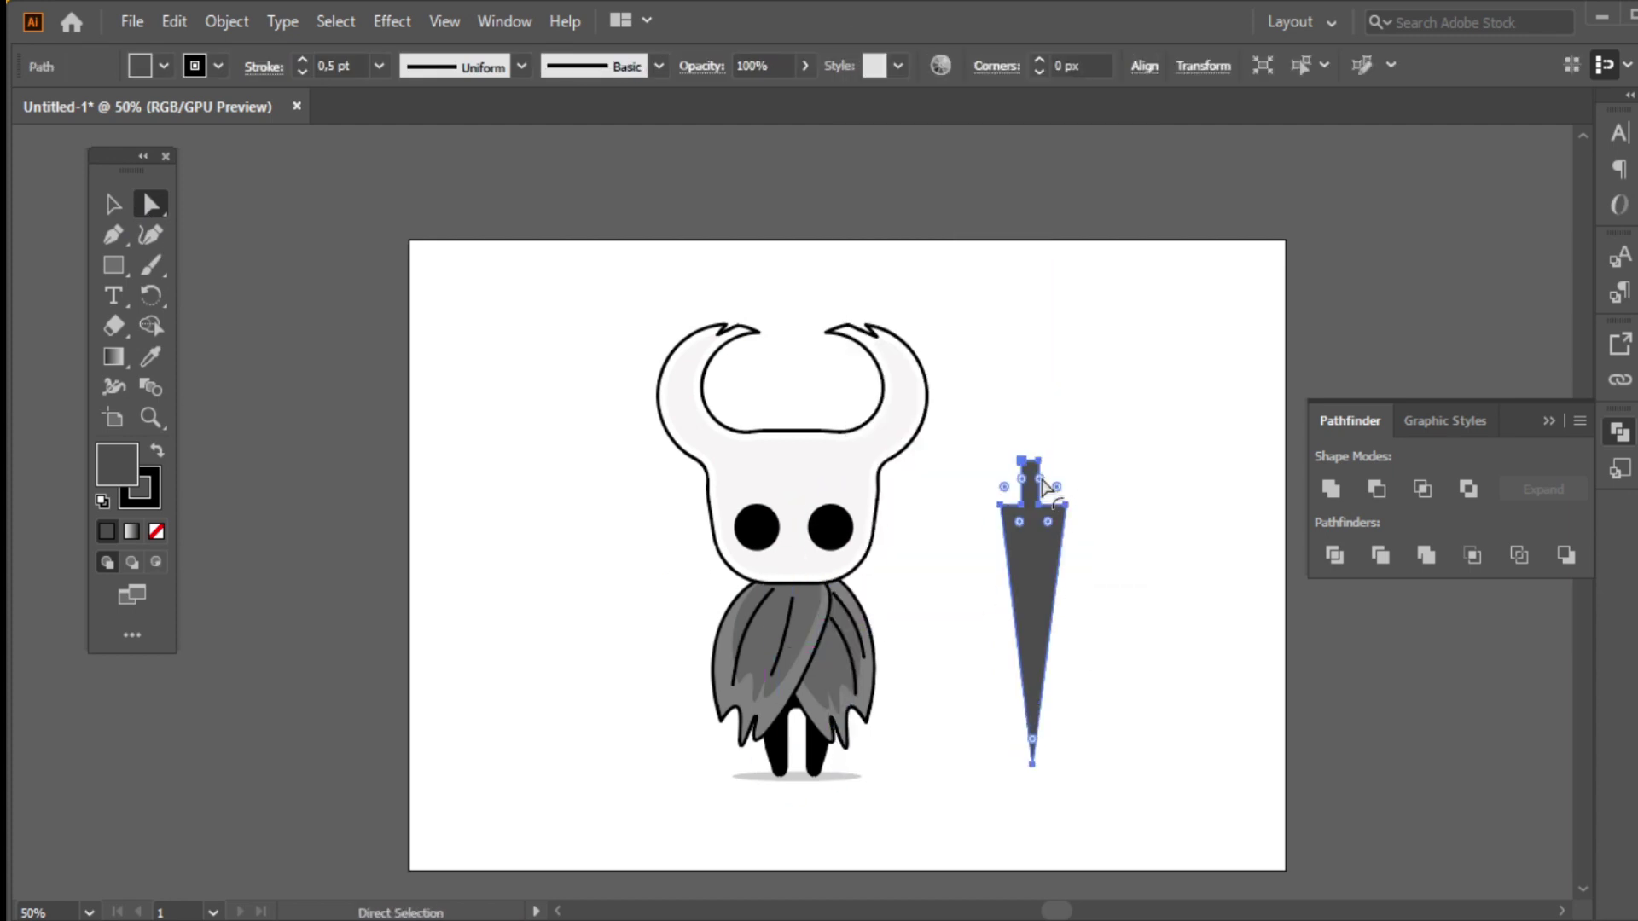
- Give the nail a black calligraphic outline and round its corners
click(218, 66)
click(46, 135)
click(658, 65)
click(556, 120)
click(1152, 682)
click(1003, 522)
click(303, 263)
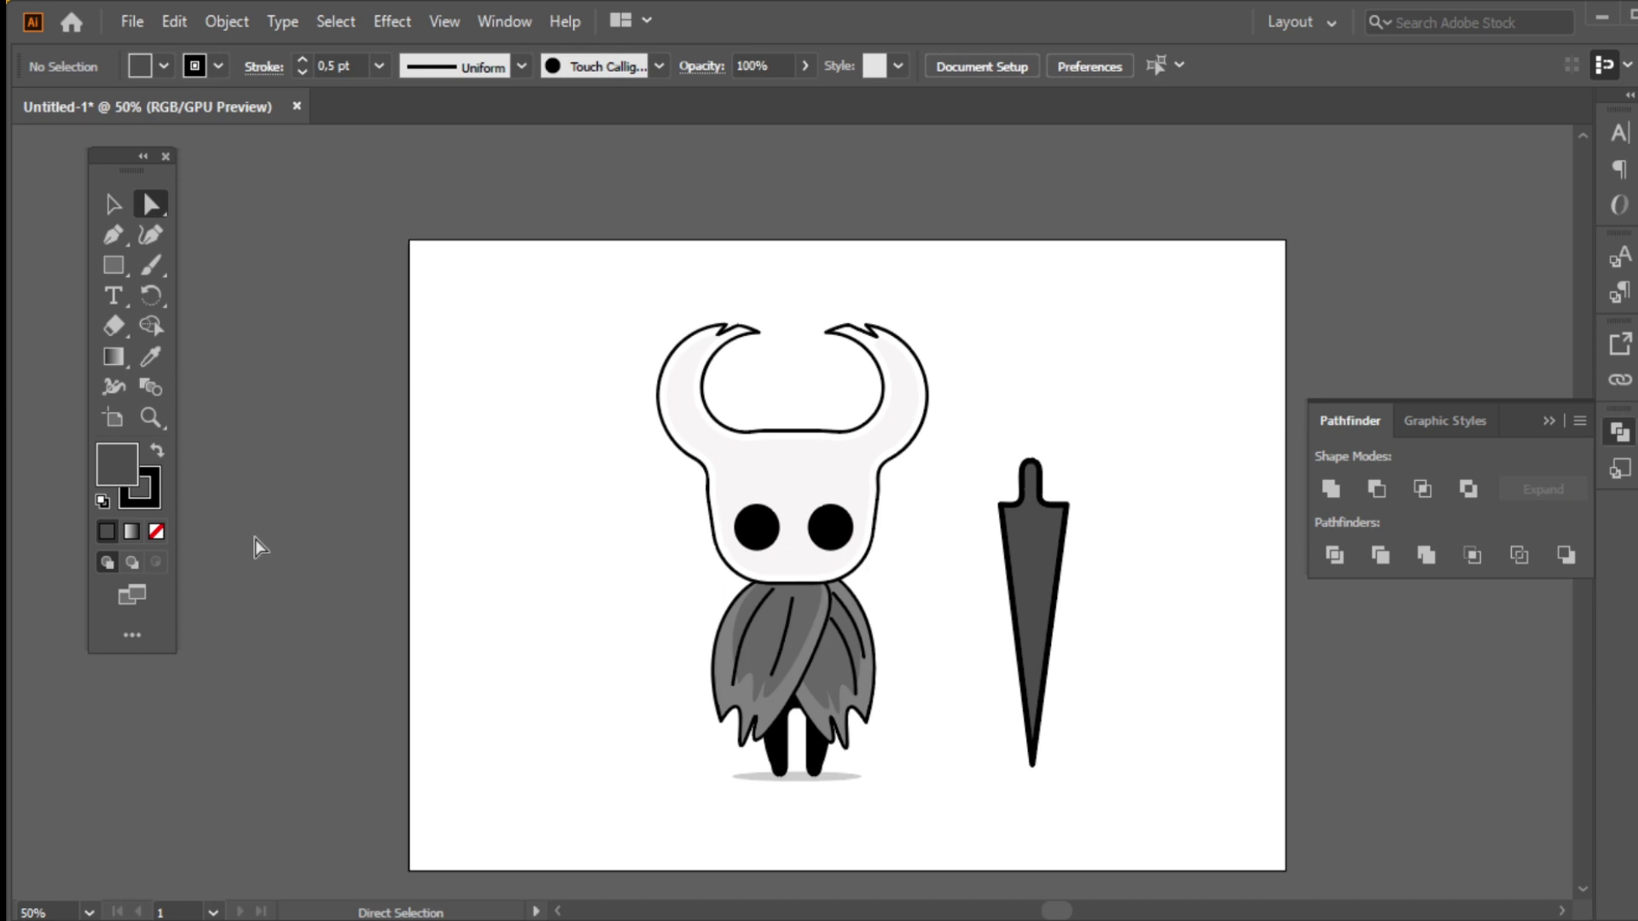
- Draw a diagonal line crossing the nail
key(p)
click(953, 671)
click(1113, 523)
click(1148, 325)
- Erase the diagonal line pieces outside the nail with the Shape Builder
key(ctrl+a)
key(shift+m)
alt+click(964, 559)
alt+click(1071, 486)
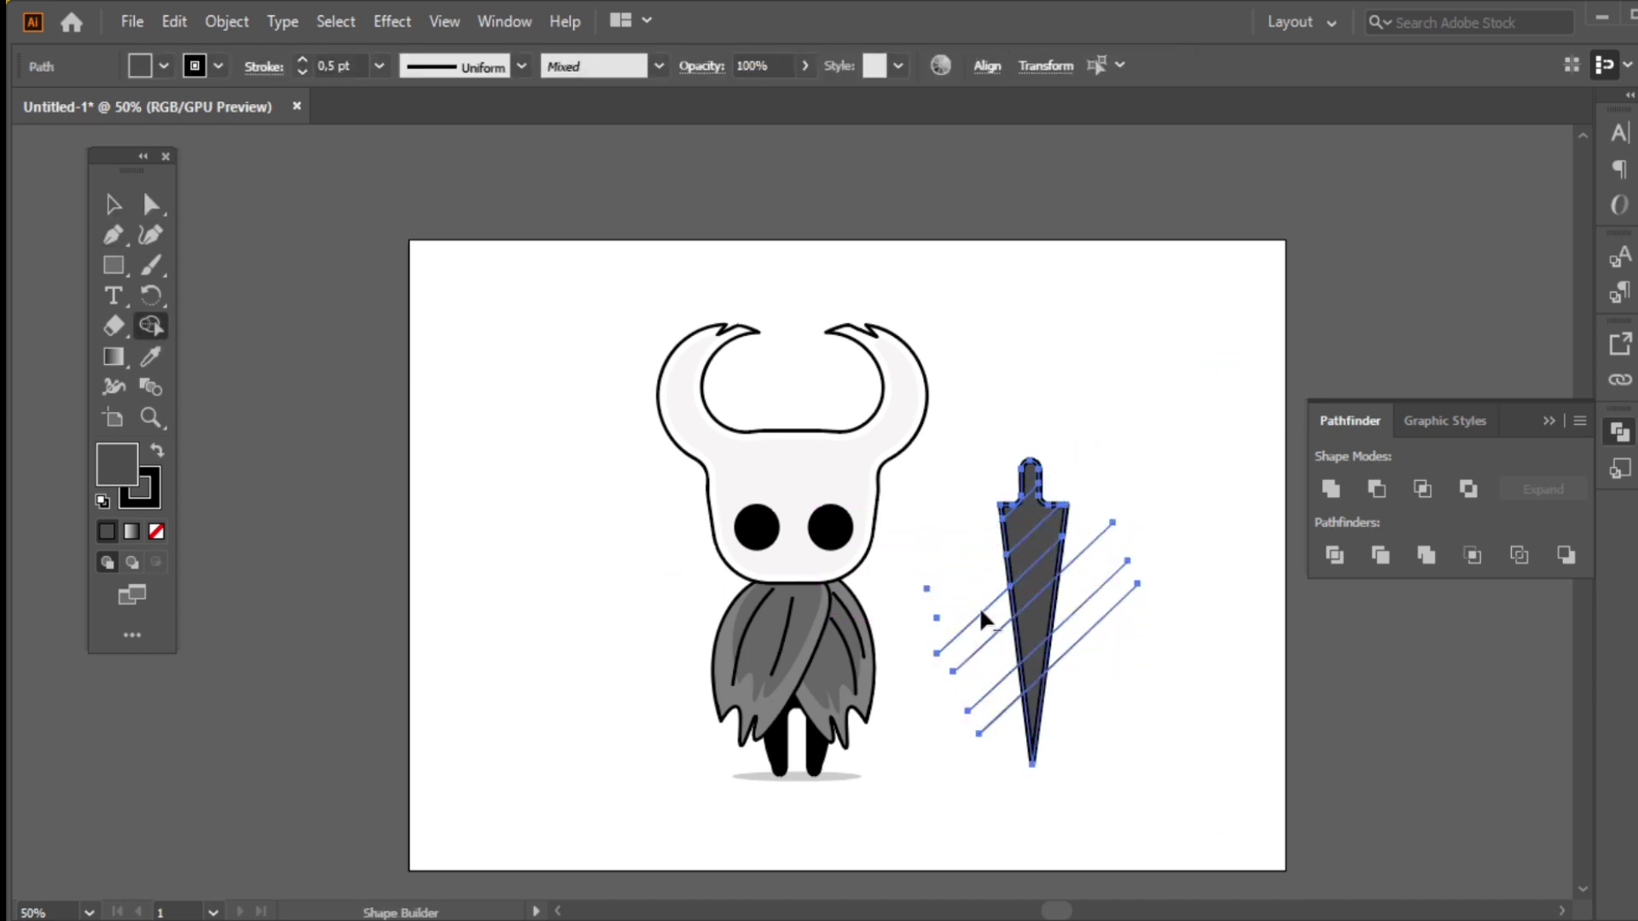
alt+click(987, 715)
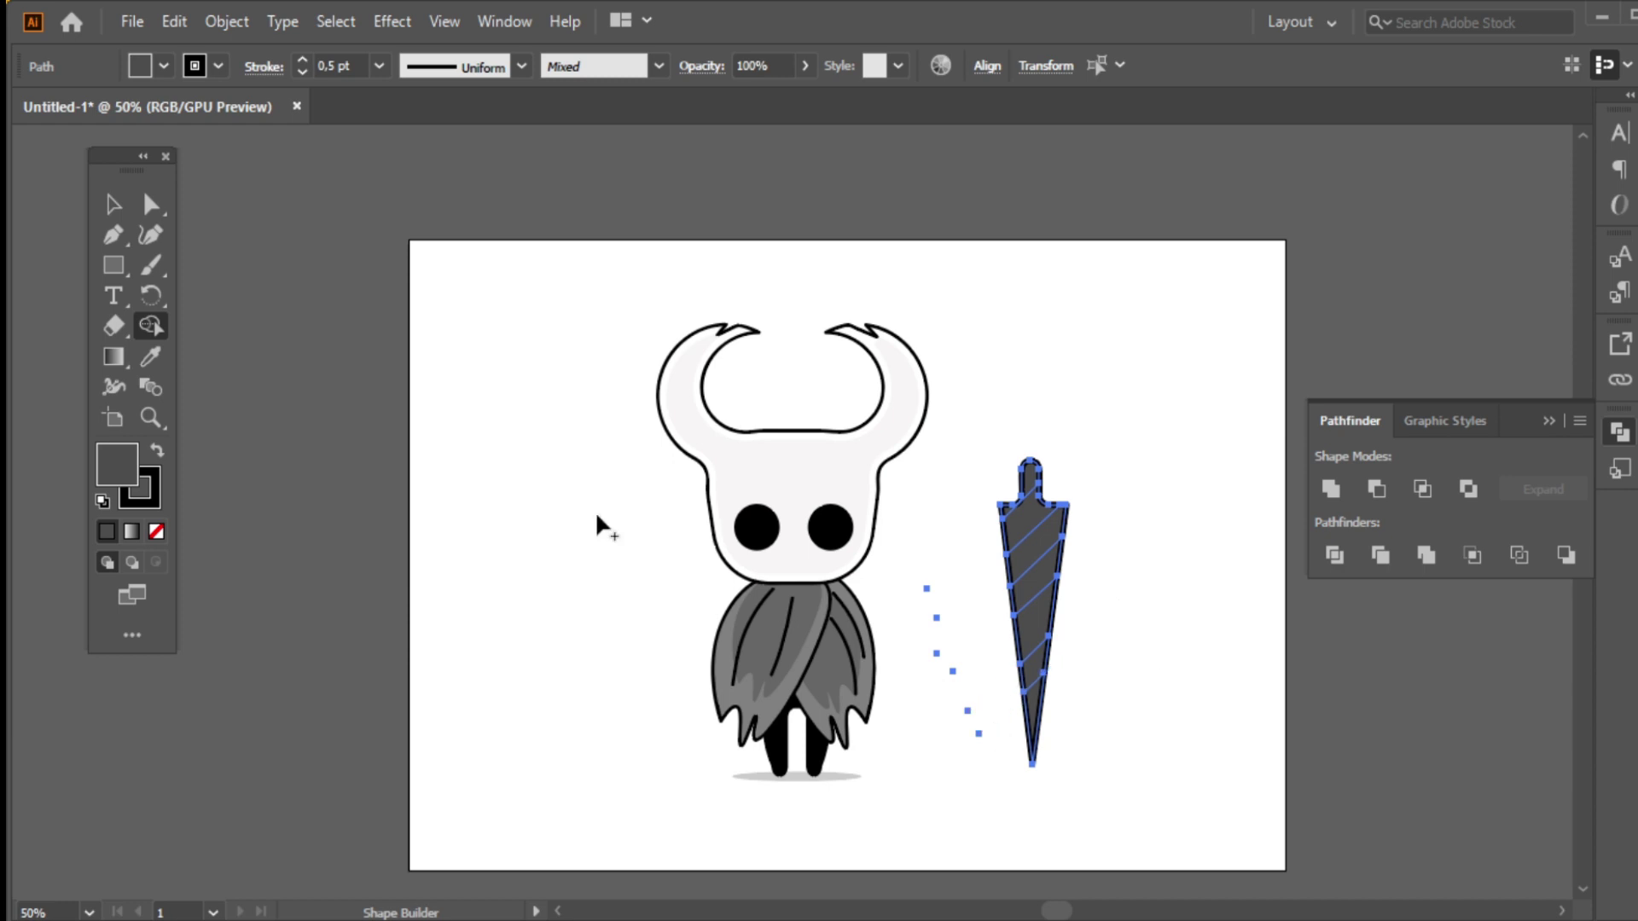
key(v)
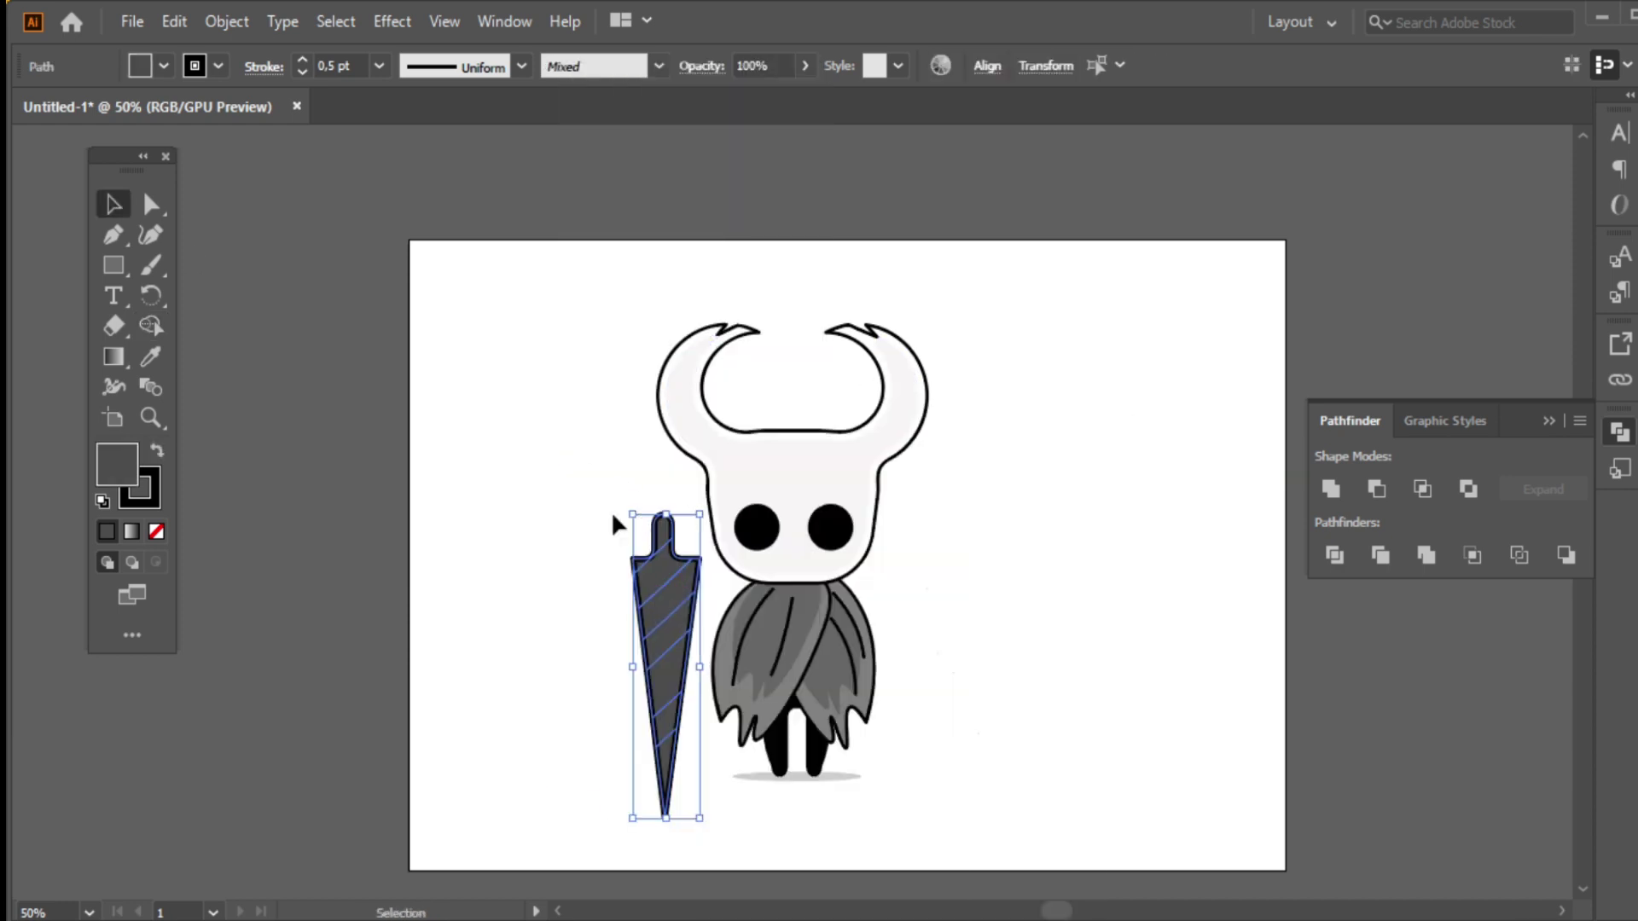
- Rotate the nail diagonally across the body and apply an Offset Path outline
drag(629, 501, 680, 570)
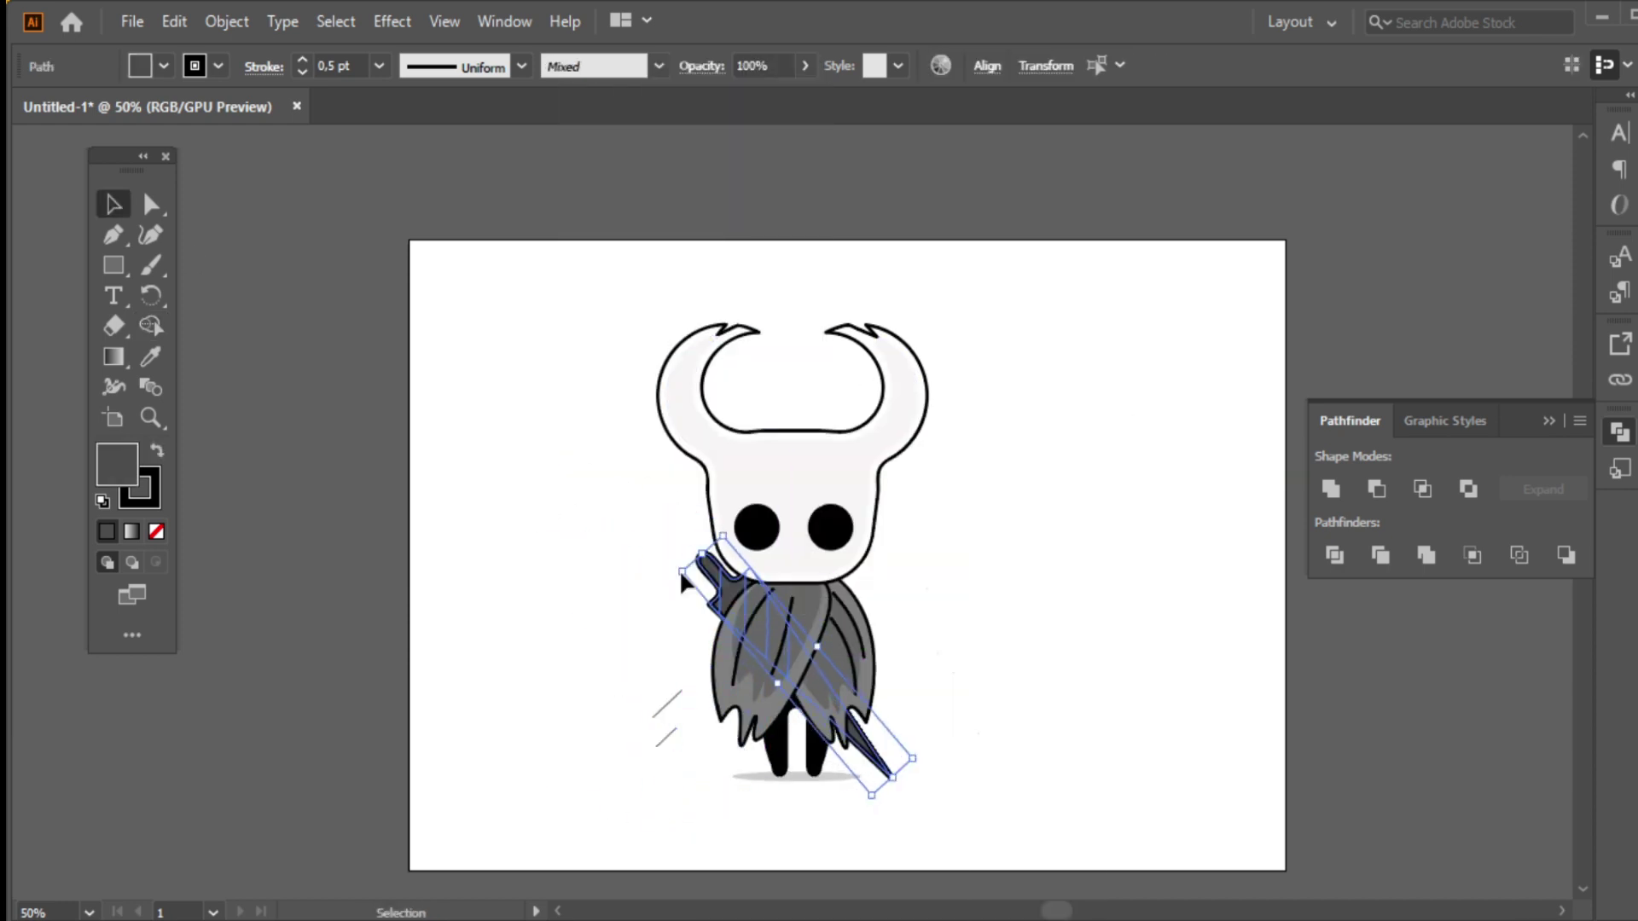
right_click(887, 768)
click(725, 589)
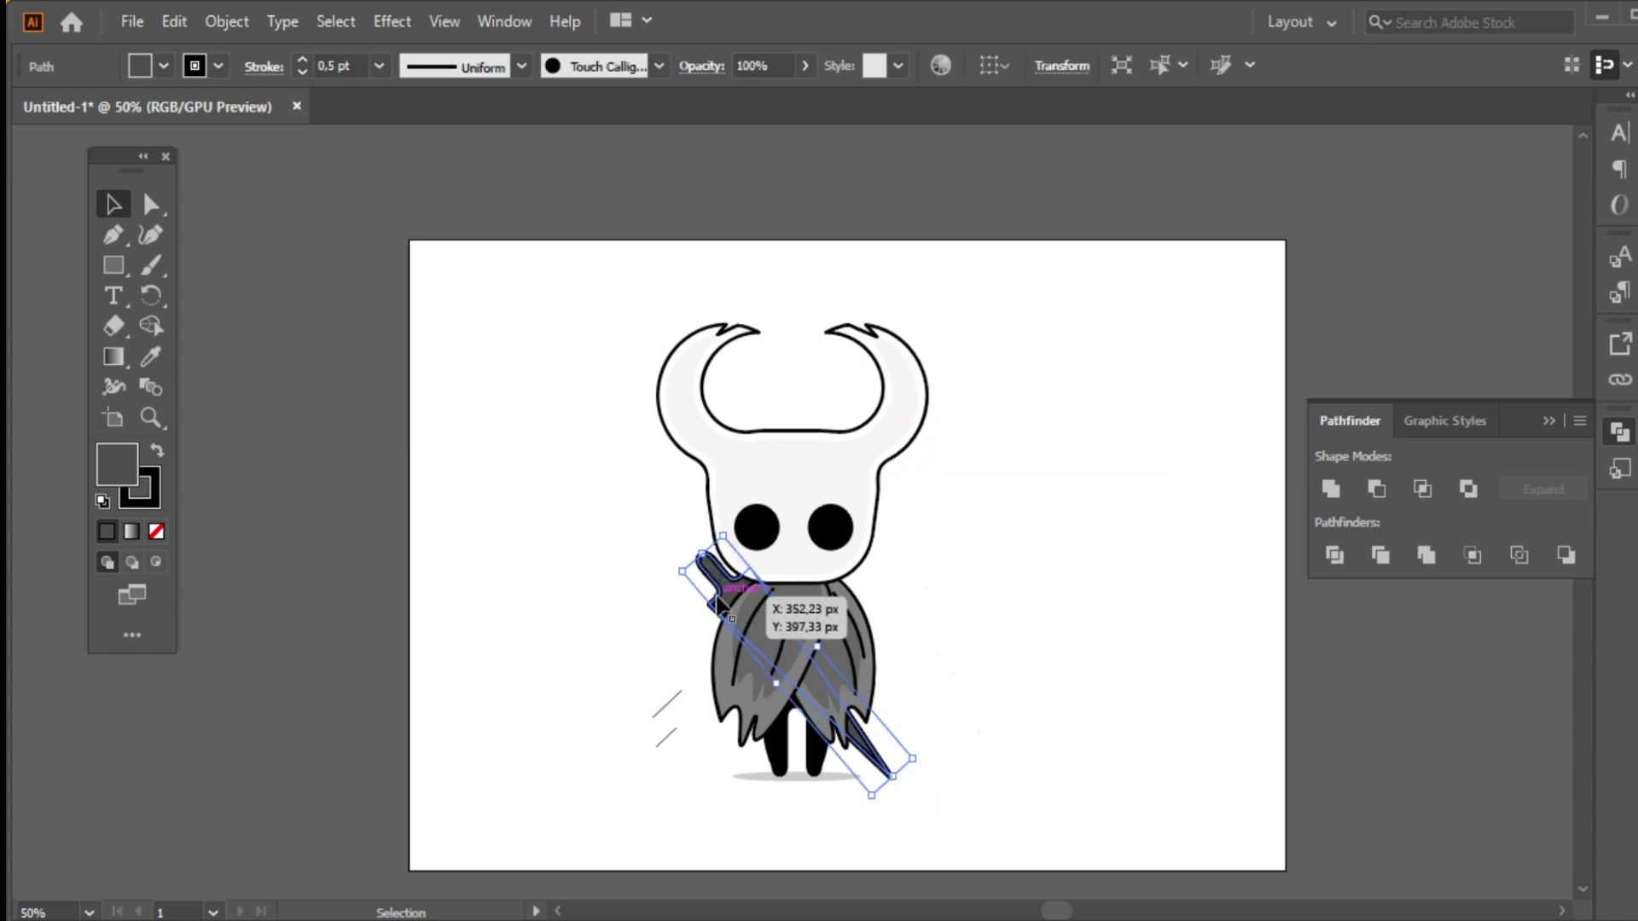
click(227, 21)
click(740, 705)
- Fill the offset outline grey with a 0,5 pt stroke
click(516, 432)
click(163, 66)
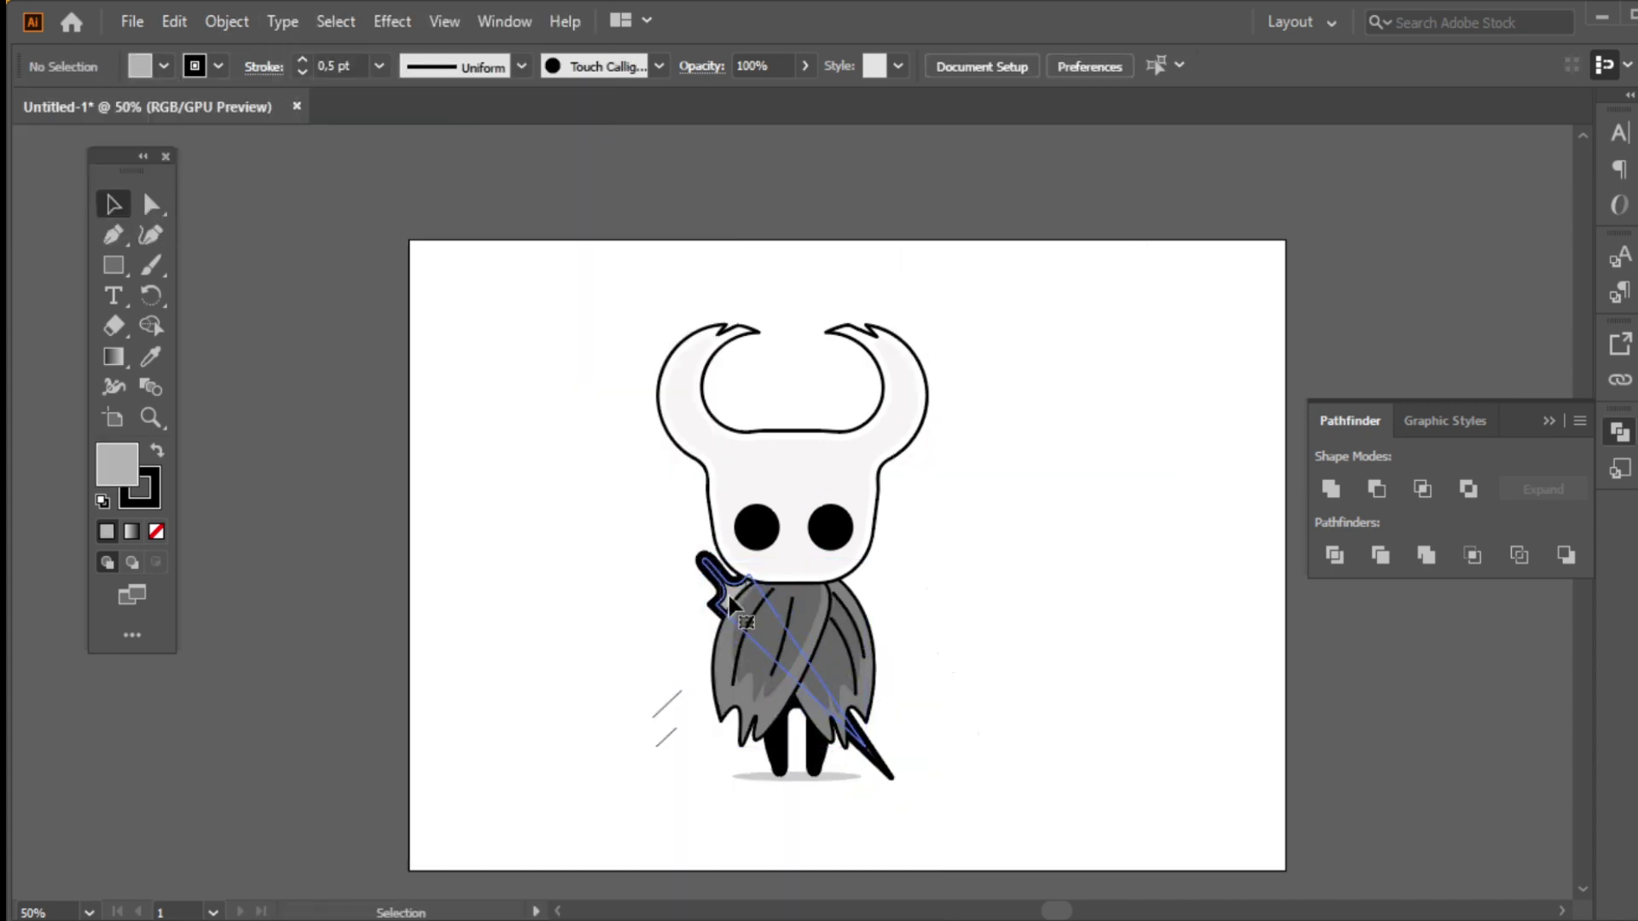
click(378, 65)
click(415, 121)
click(563, 438)
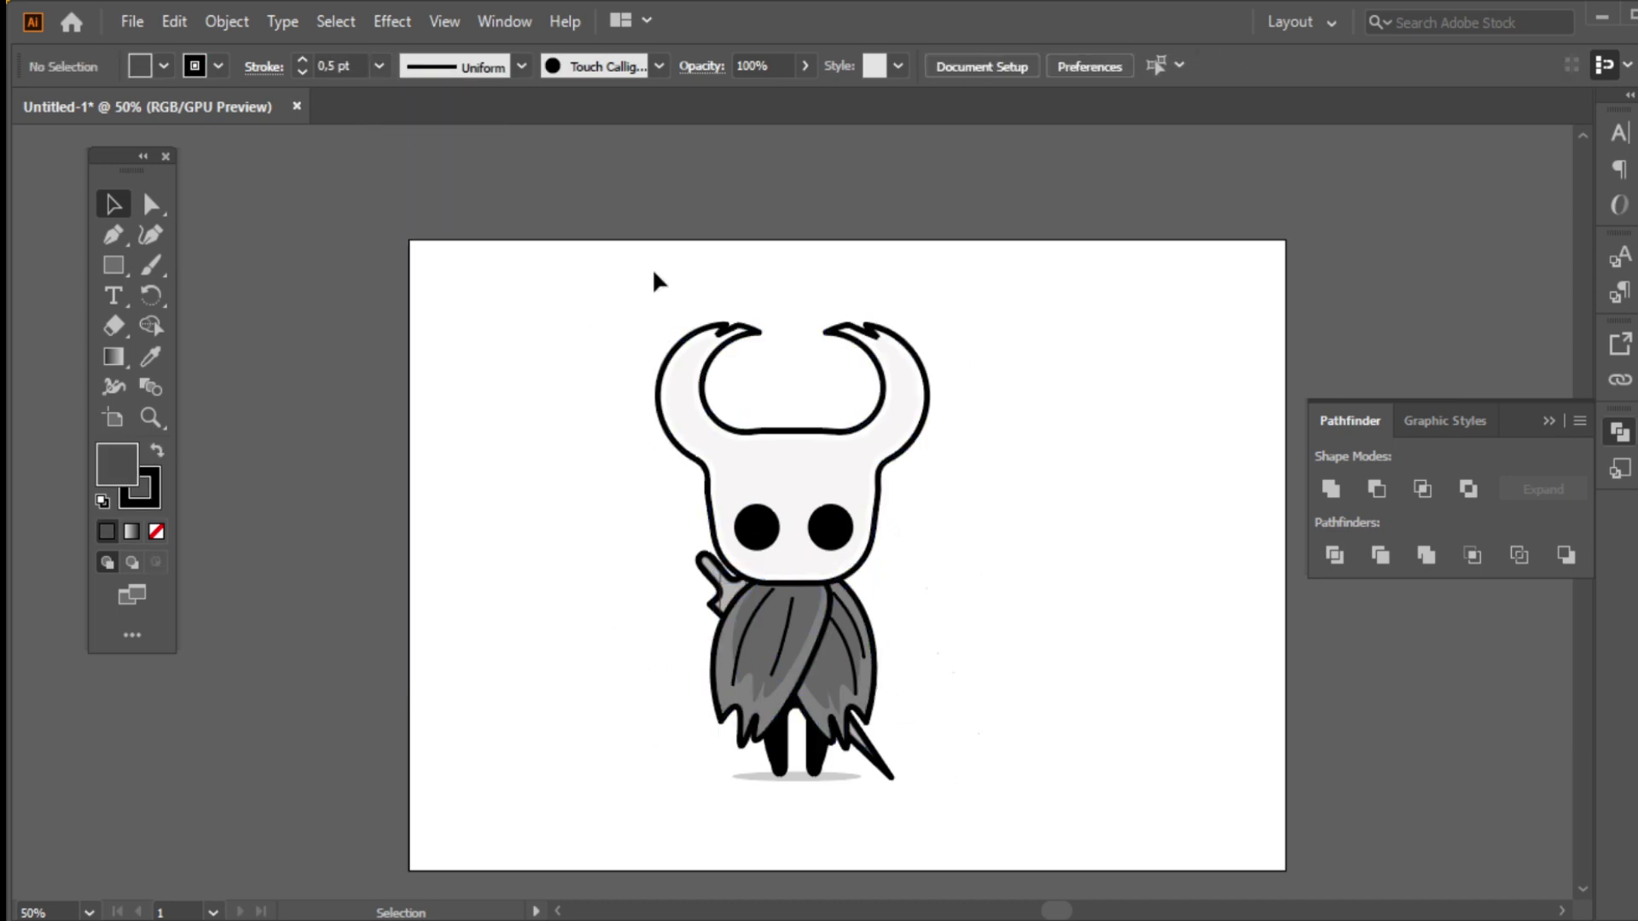
- Apply a linear gradient to the cloak with a black end stop
click(768, 649)
click(131, 532)
double_click(1593, 448)
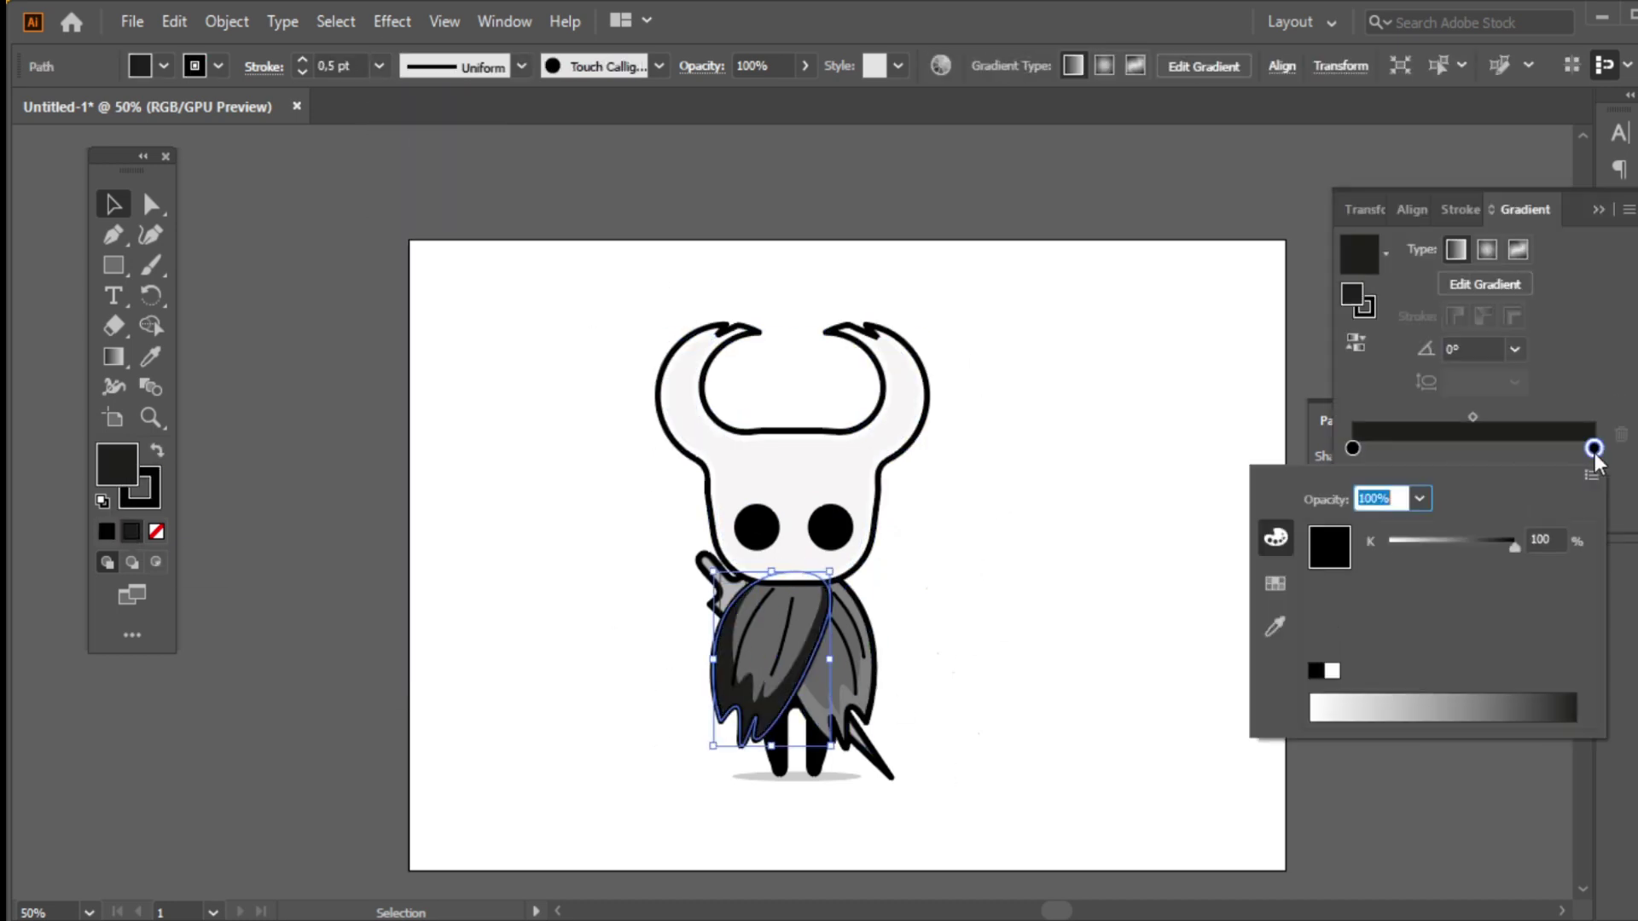
click(745, 648)
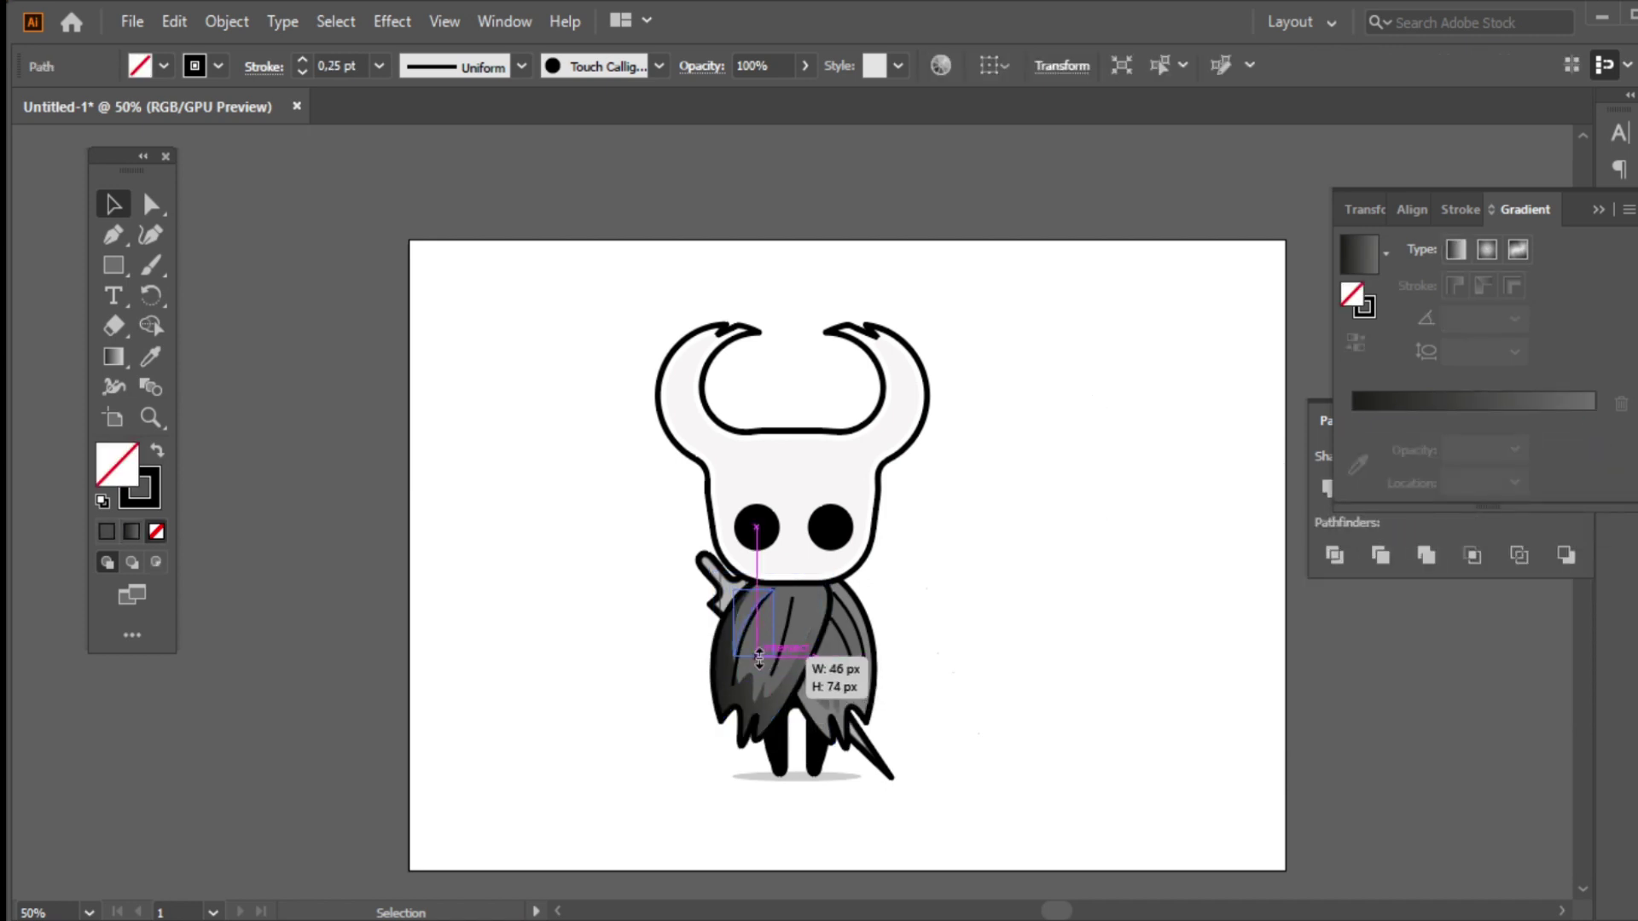
- Set the overlapping cloak flap's fill to dark grey in the colour picker
click(776, 648)
double_click(117, 465)
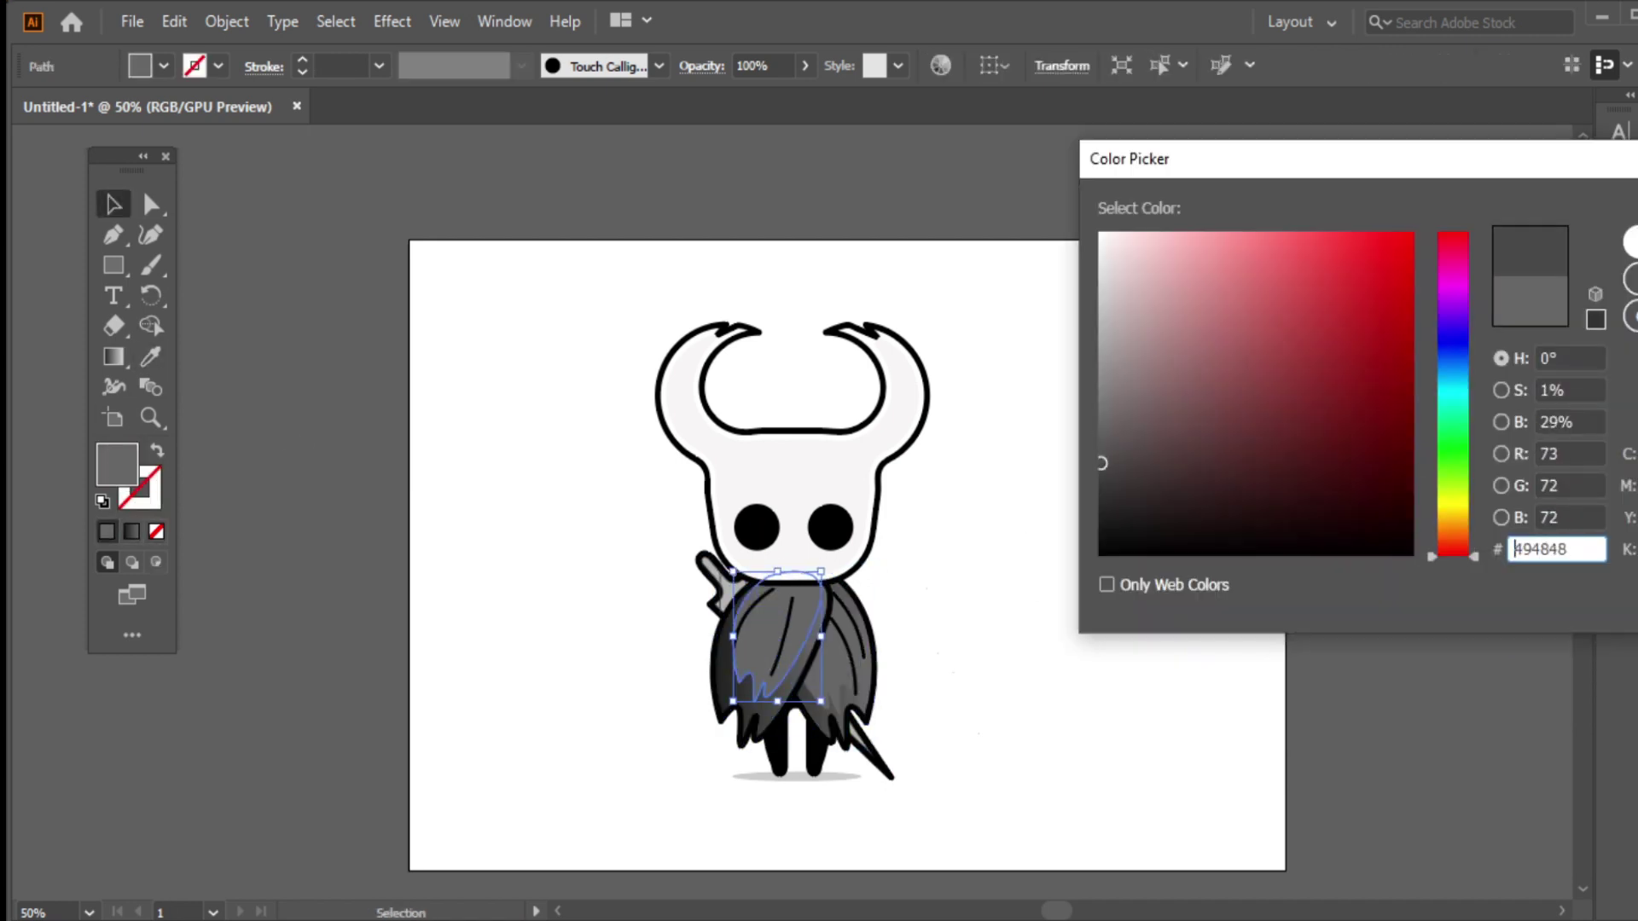
key(Return)
click(1015, 621)
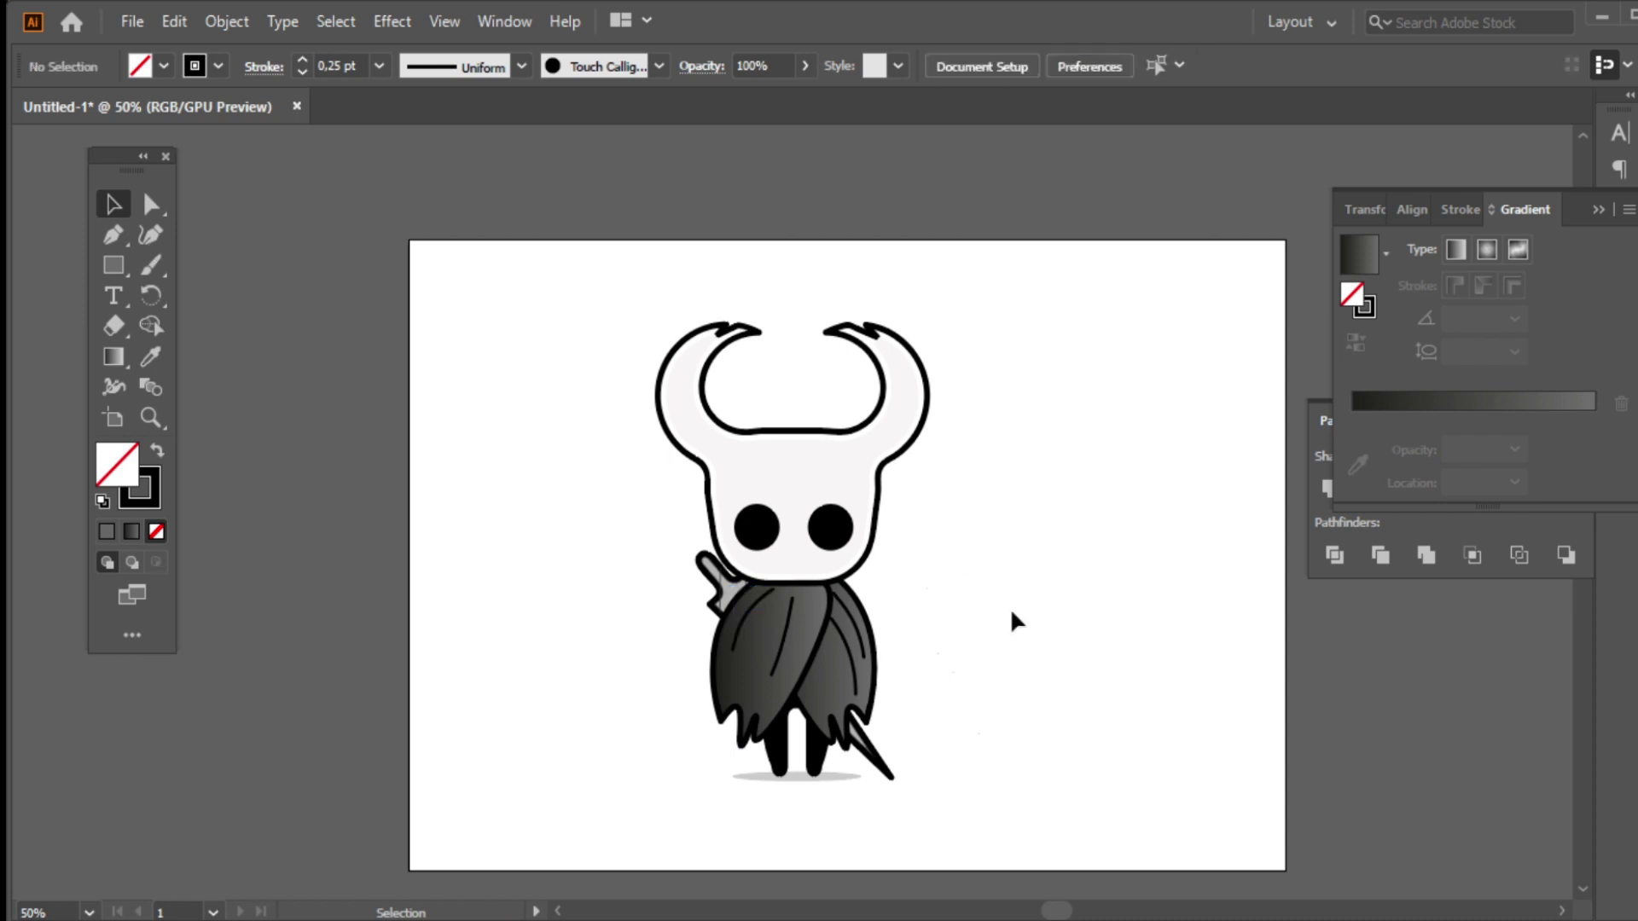
key(a)
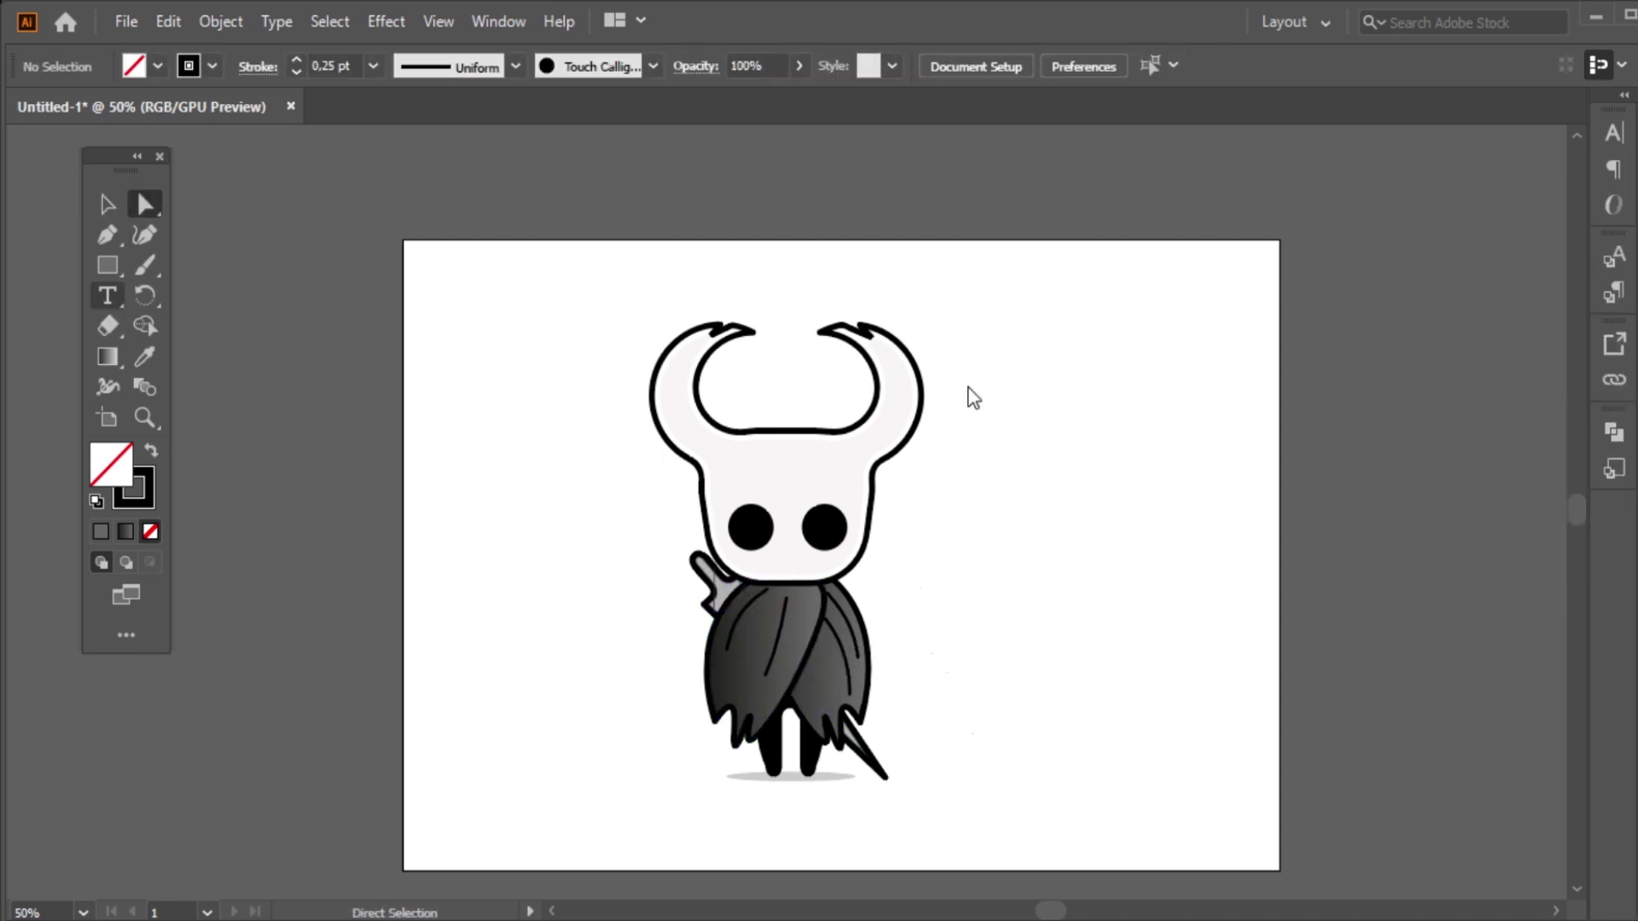
key(ctrl+a)
click(1063, 504)
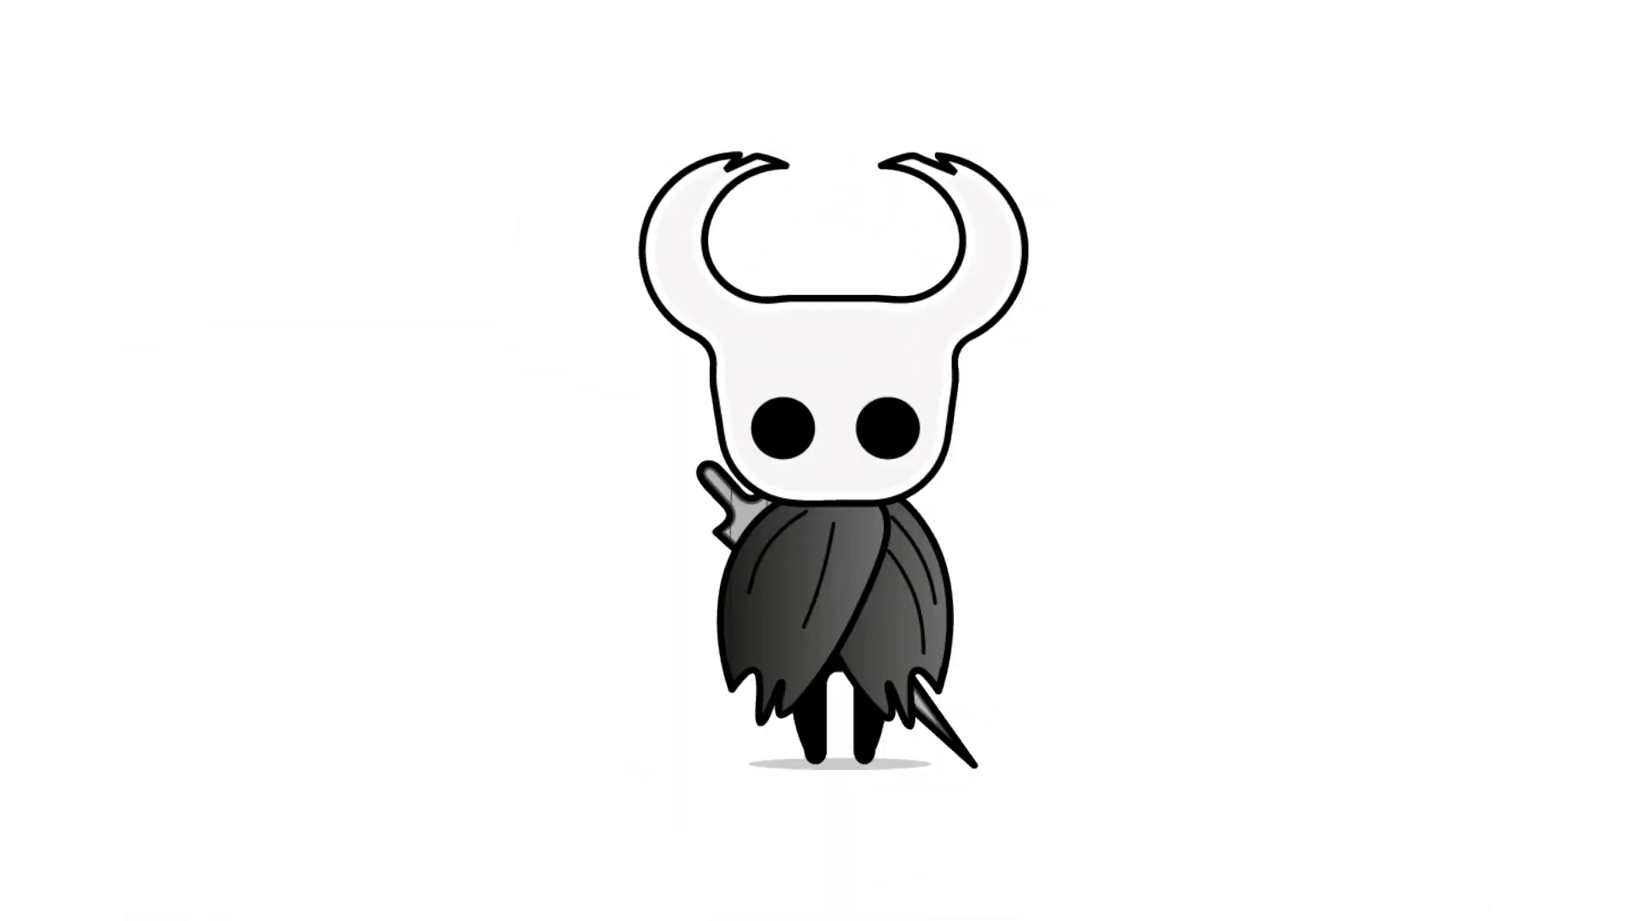